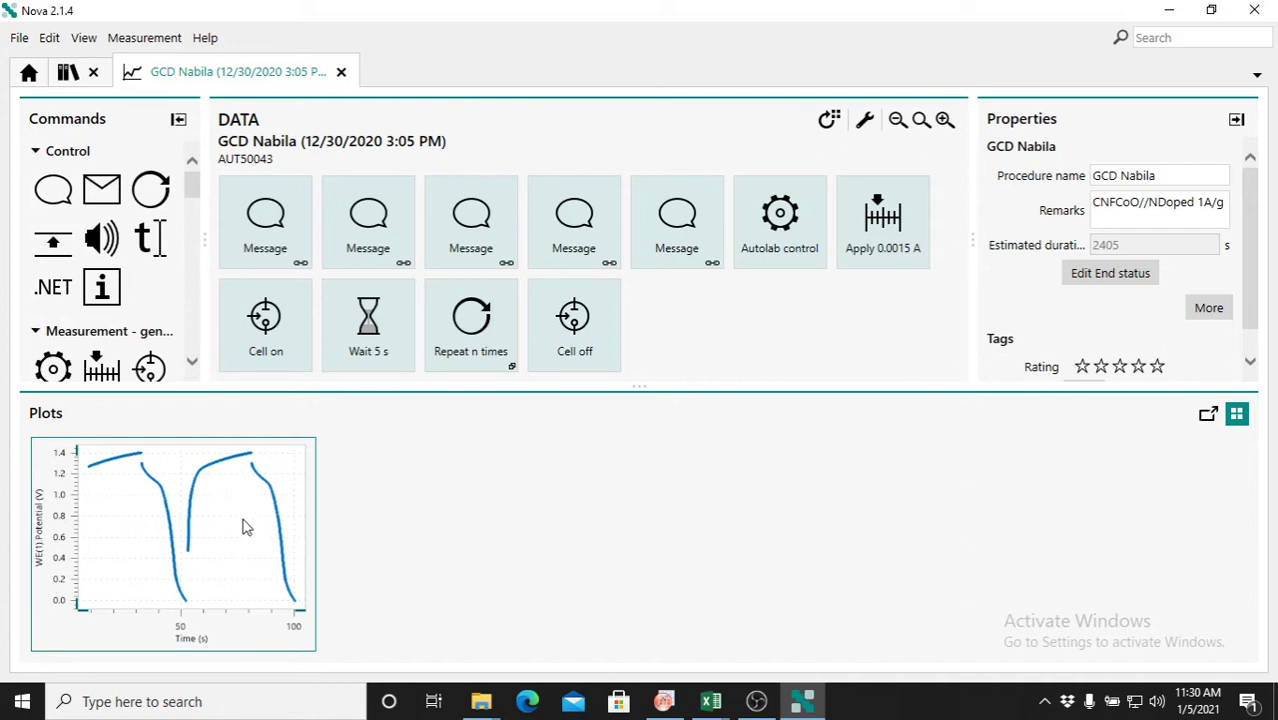
# - Switch to the Excel workbook "Table (Csp,Specific Energy & Power)" and review the Specific Energy and Power (from GCD) table across its columns
pyautogui.moveTo(729, 700)
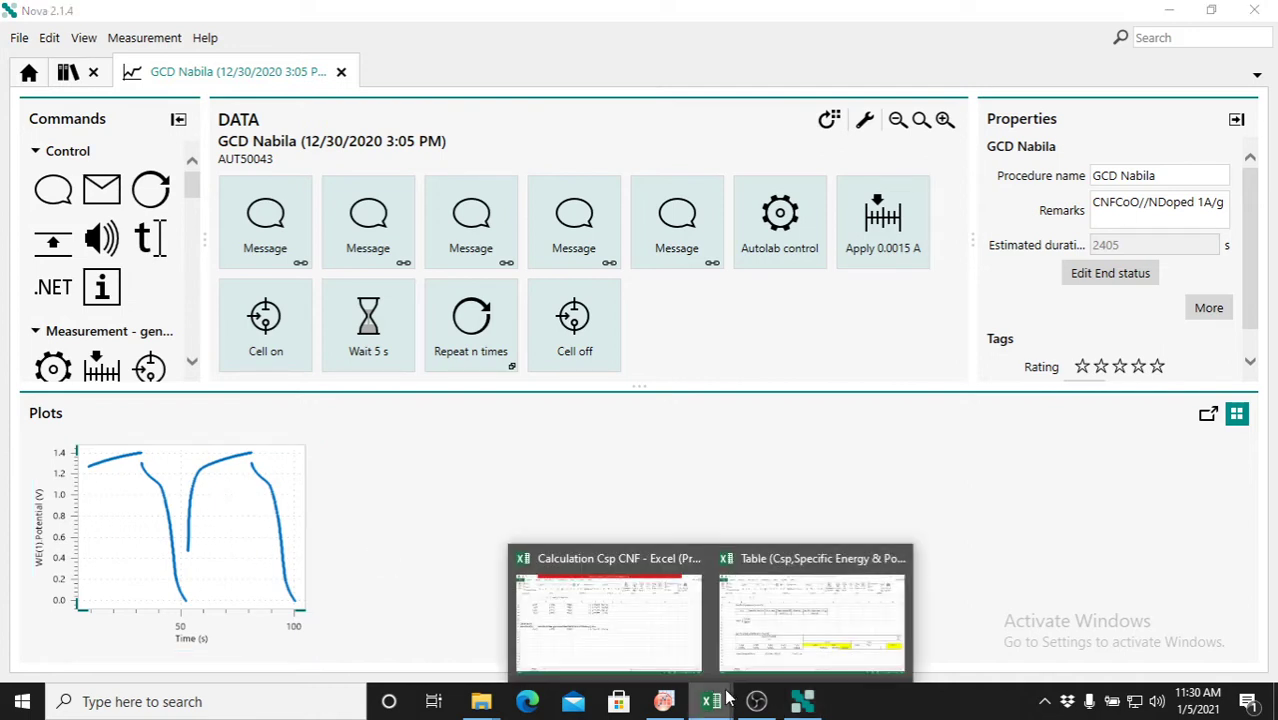
pyautogui.click(765, 628)
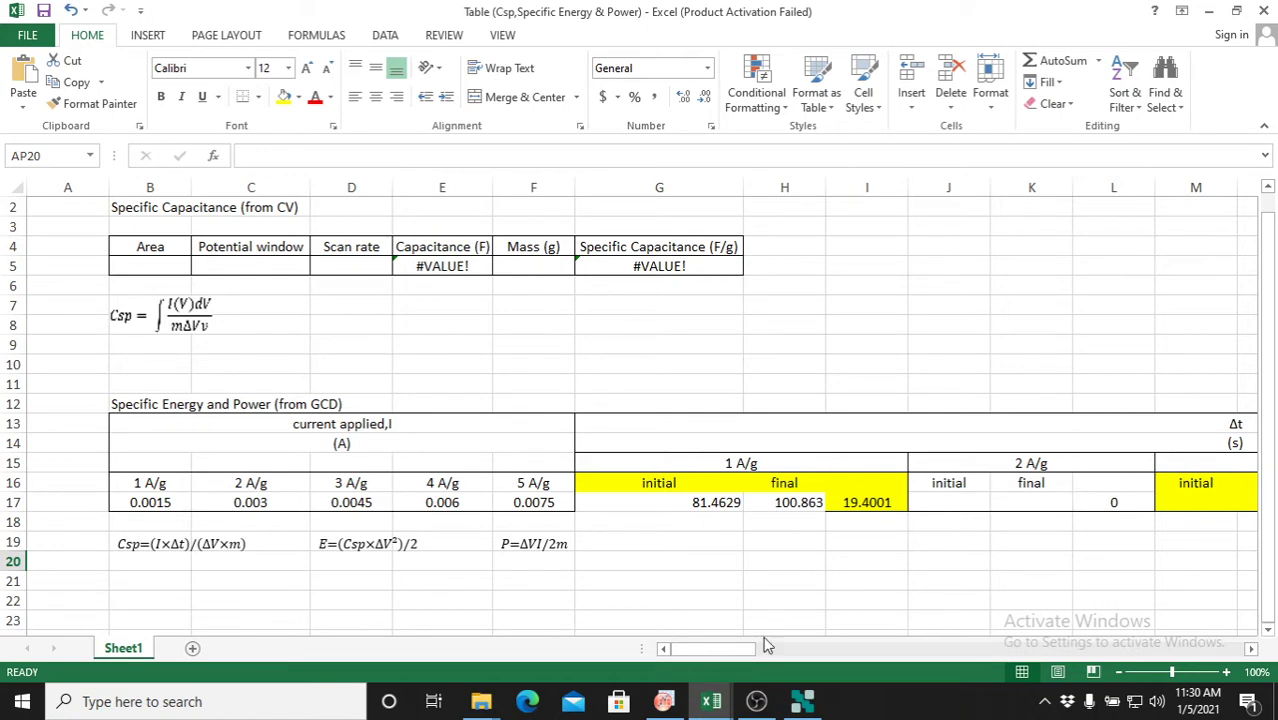
pyautogui.moveTo(727, 653); pyautogui.dragTo(808, 655)
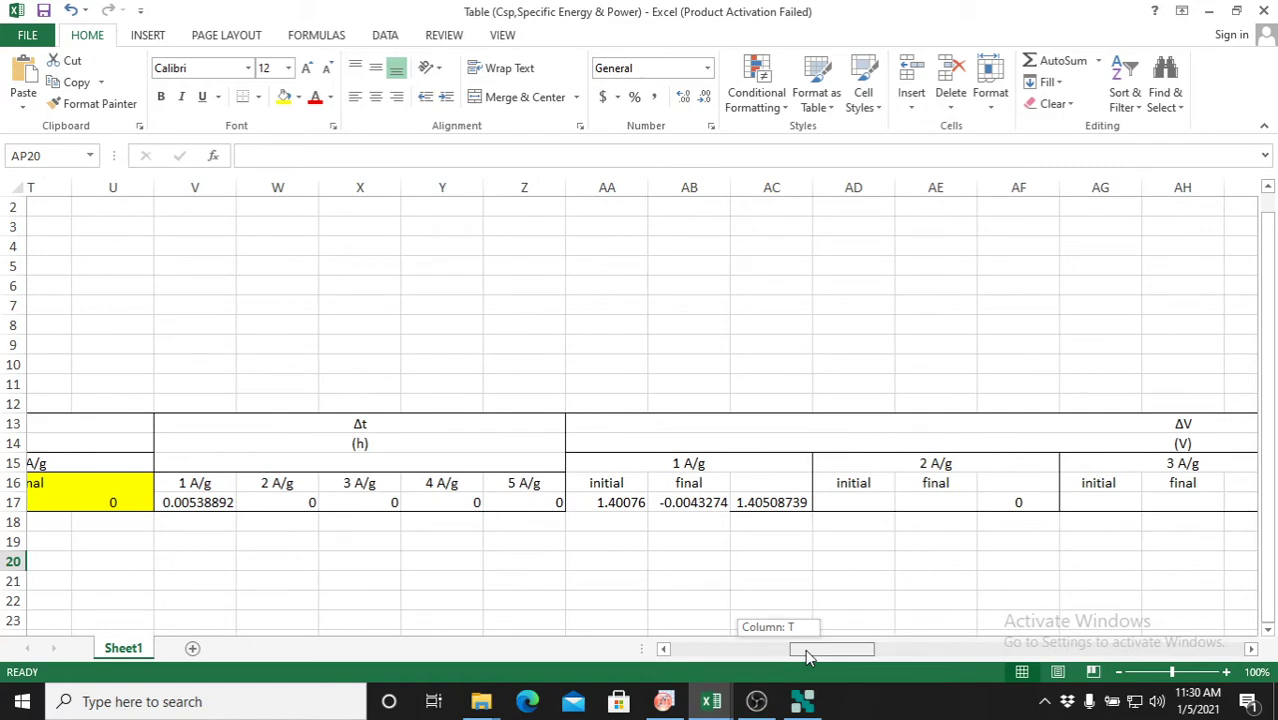
pyautogui.moveTo(808, 655); pyautogui.dragTo(541, 578)
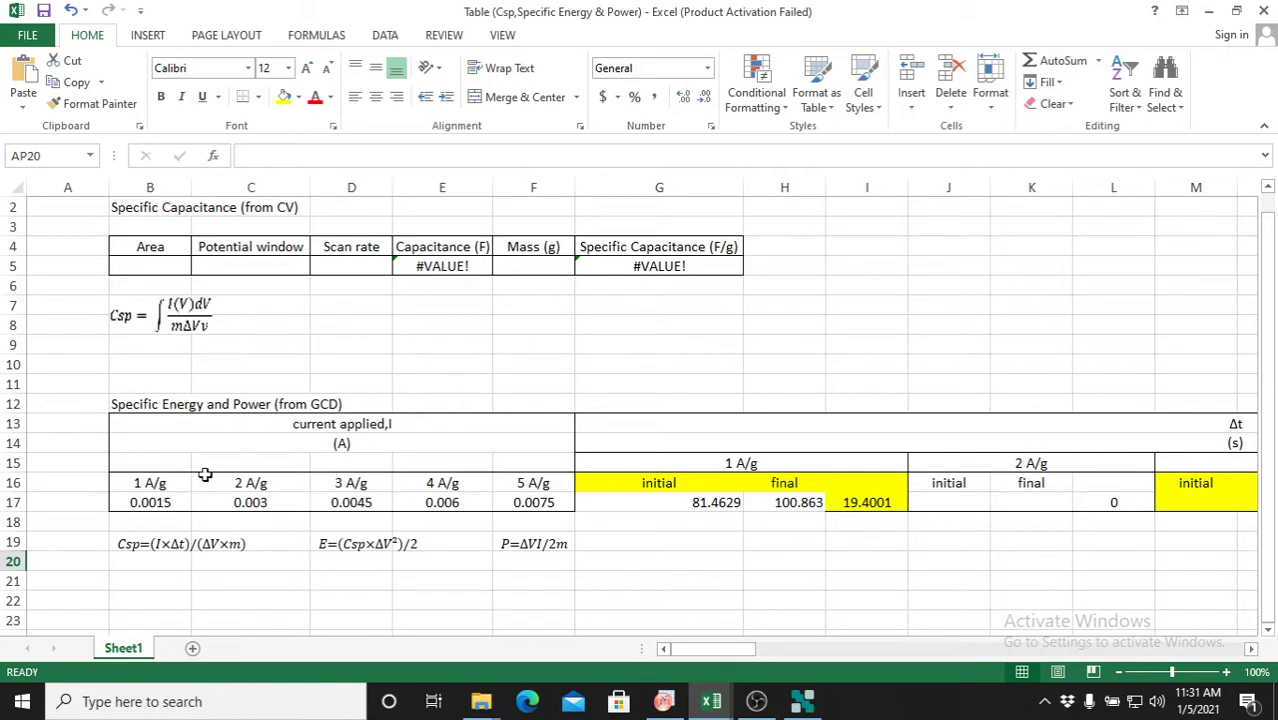
# - Check the GCD measurement in Nova, return to the "Table (Csp,Specific Energy & Power)" workbook and view its Δt (s) columns
pyautogui.click(802, 702)
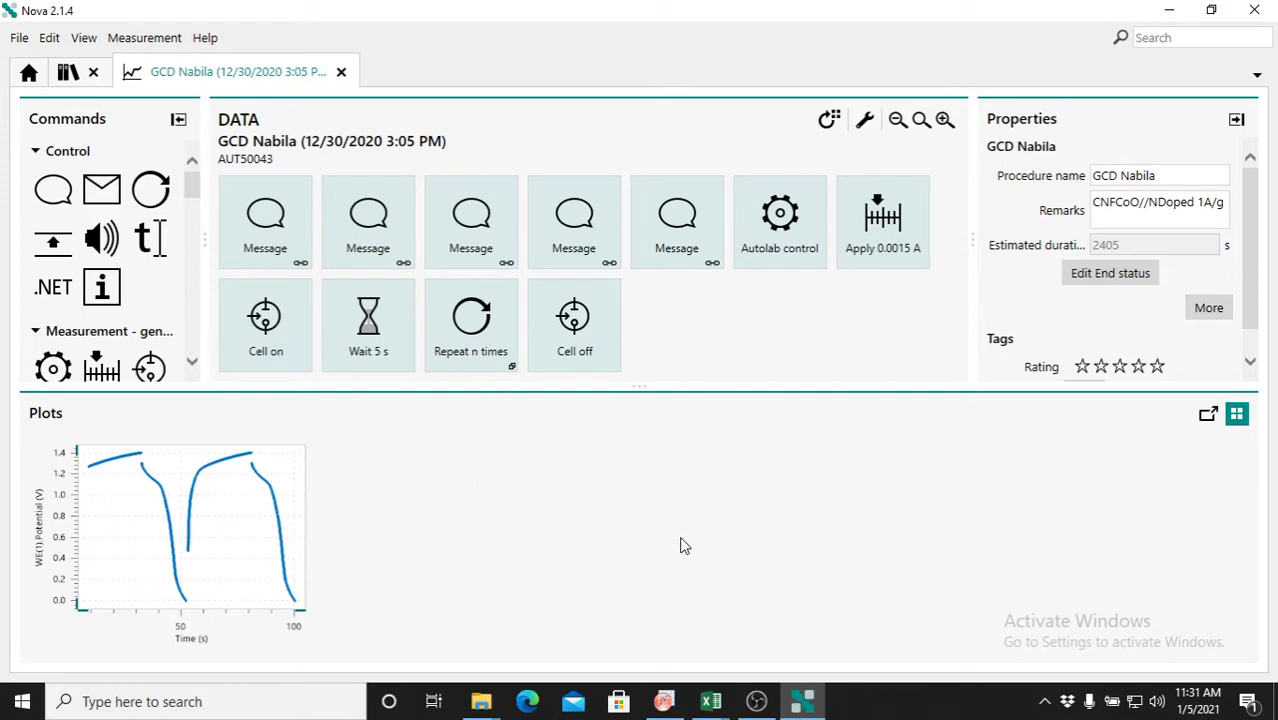
pyautogui.click(720, 702)
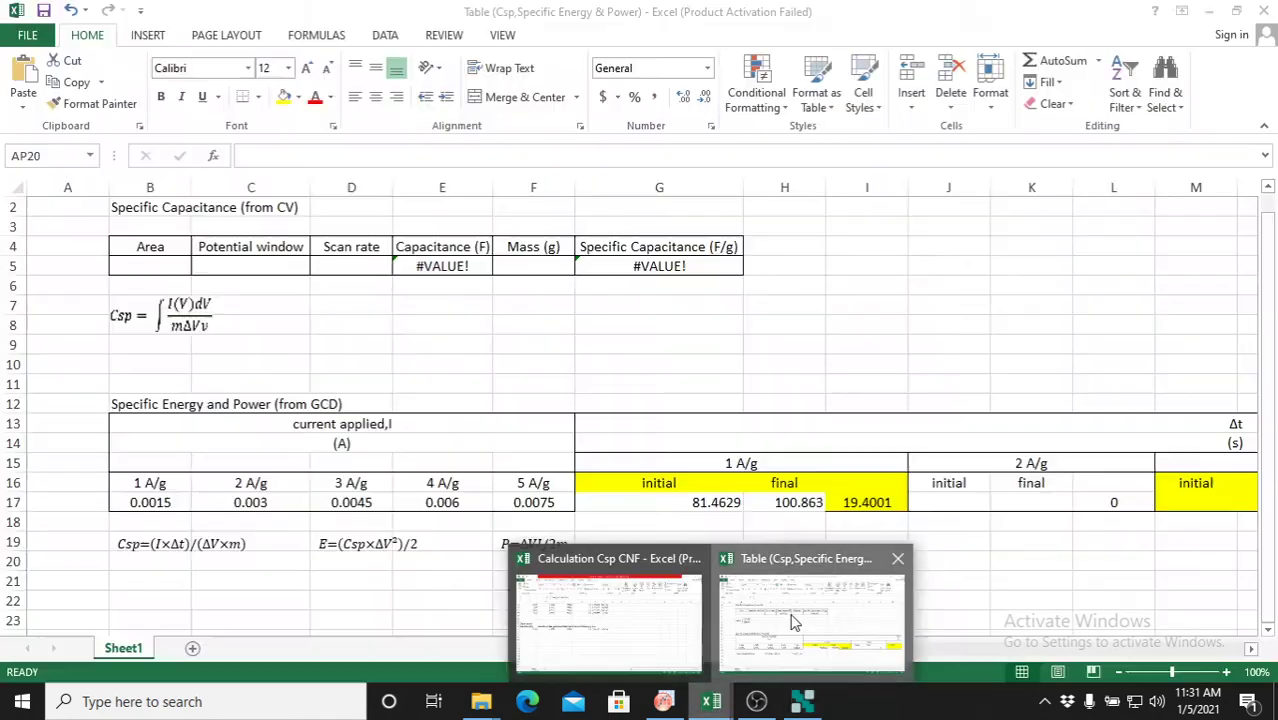
pyautogui.click(792, 620)
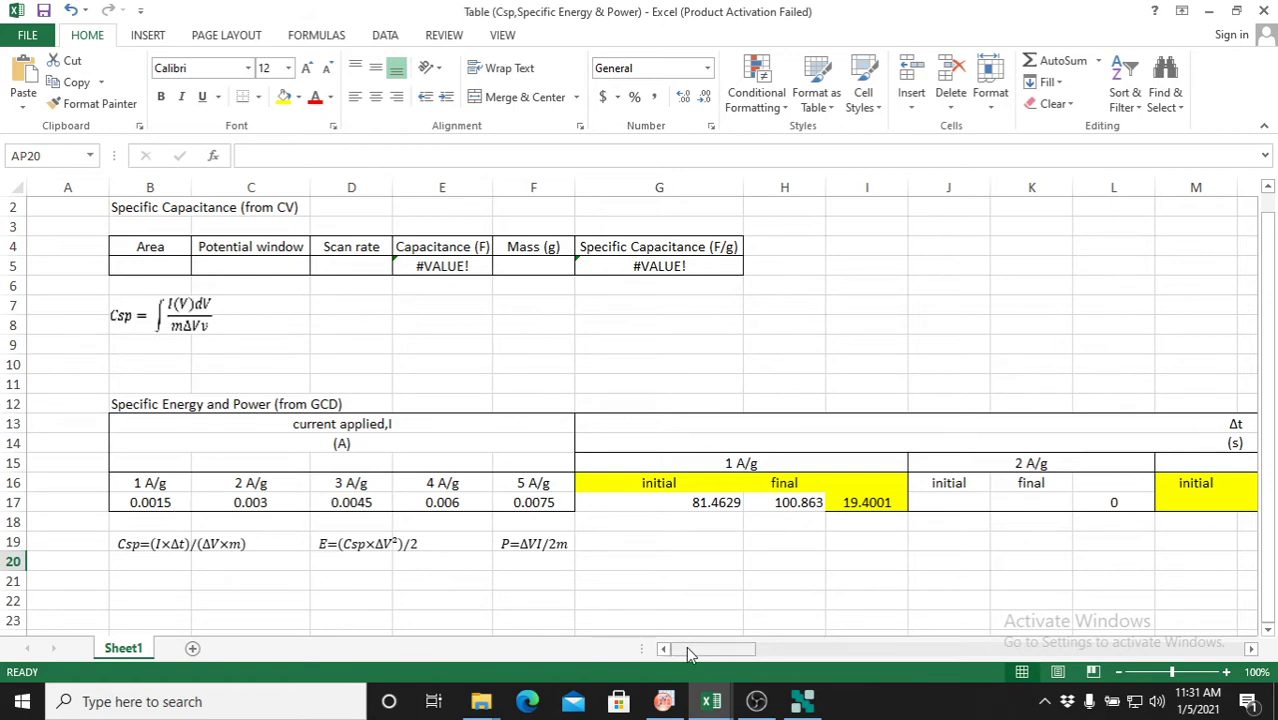
pyautogui.moveTo(688, 646); pyautogui.dragTo(713, 645)
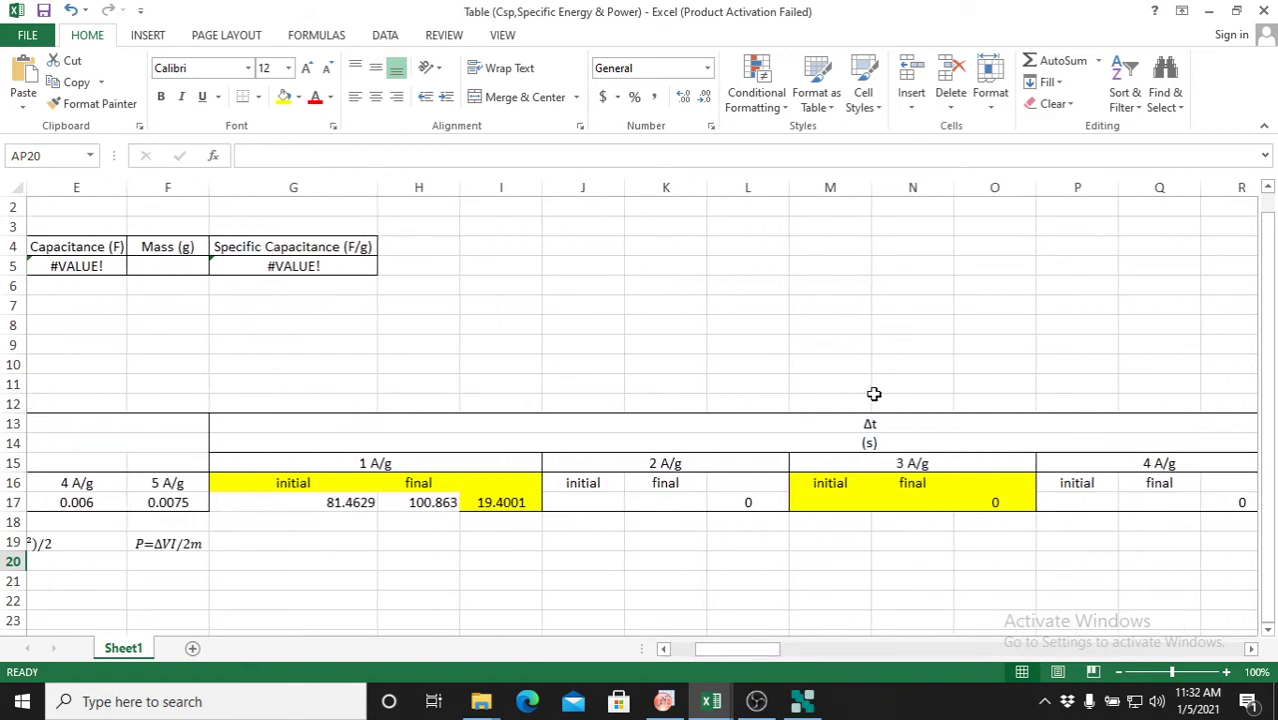
# - Switch to Nova, enlarge the E vs t plot of the GCD measurement to examine it, and return to the procedure overview
pyautogui.click(802, 701)
pyautogui.click(185, 578)
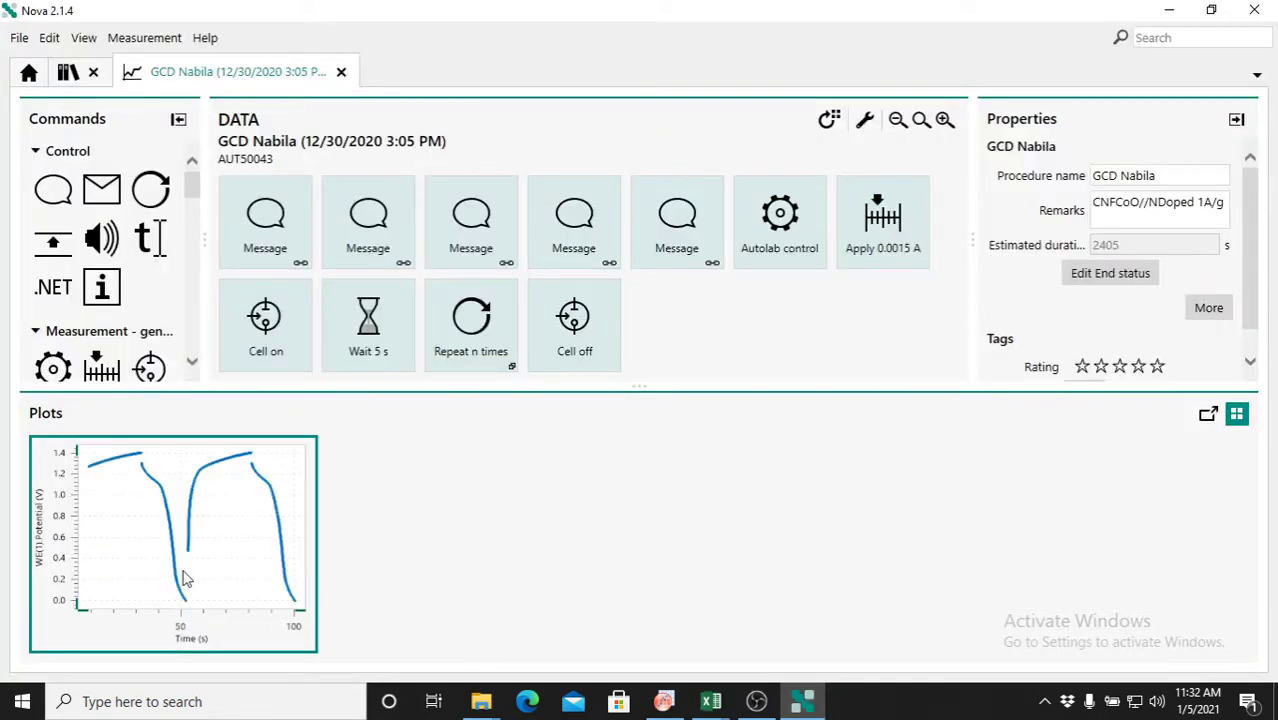
pyautogui.doubleClick(185, 578)
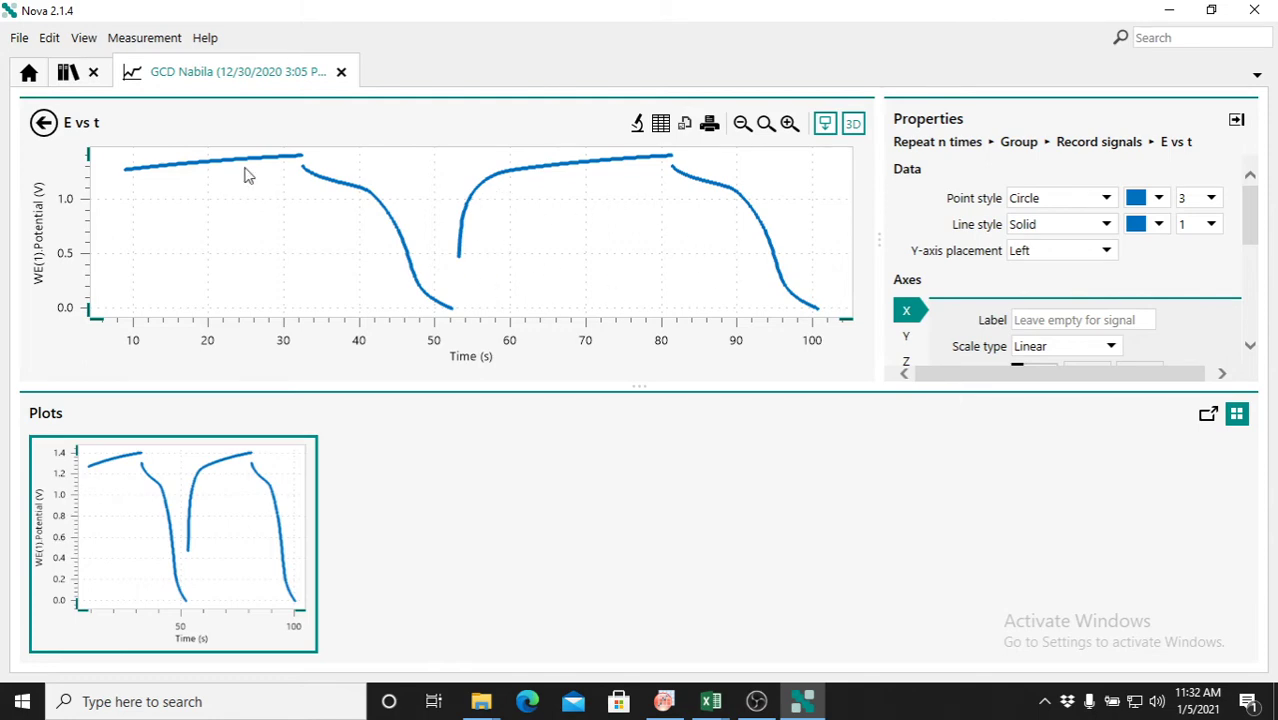
pyautogui.click(43, 122)
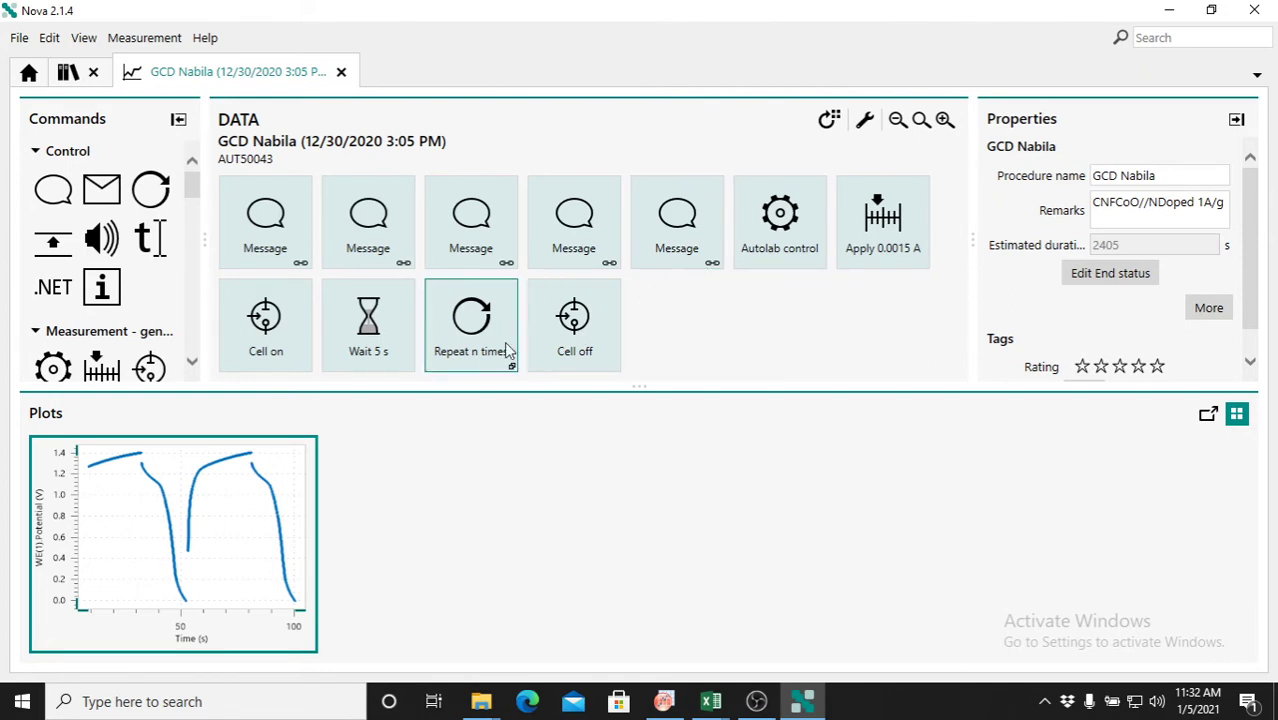
# - Expand the Repeat n times command and show the data table of the Record signals command that follows the discharge current
pyautogui.click(470, 340)
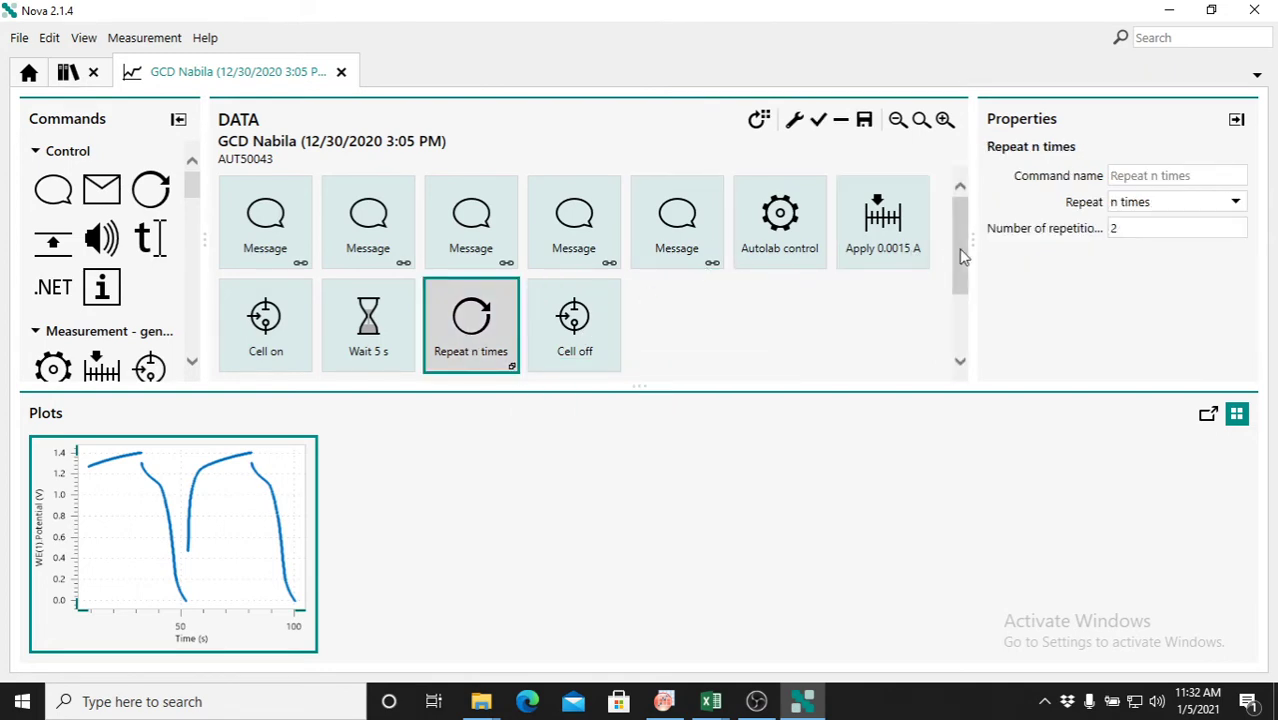
pyautogui.moveTo(958, 251); pyautogui.dragTo(953, 313)
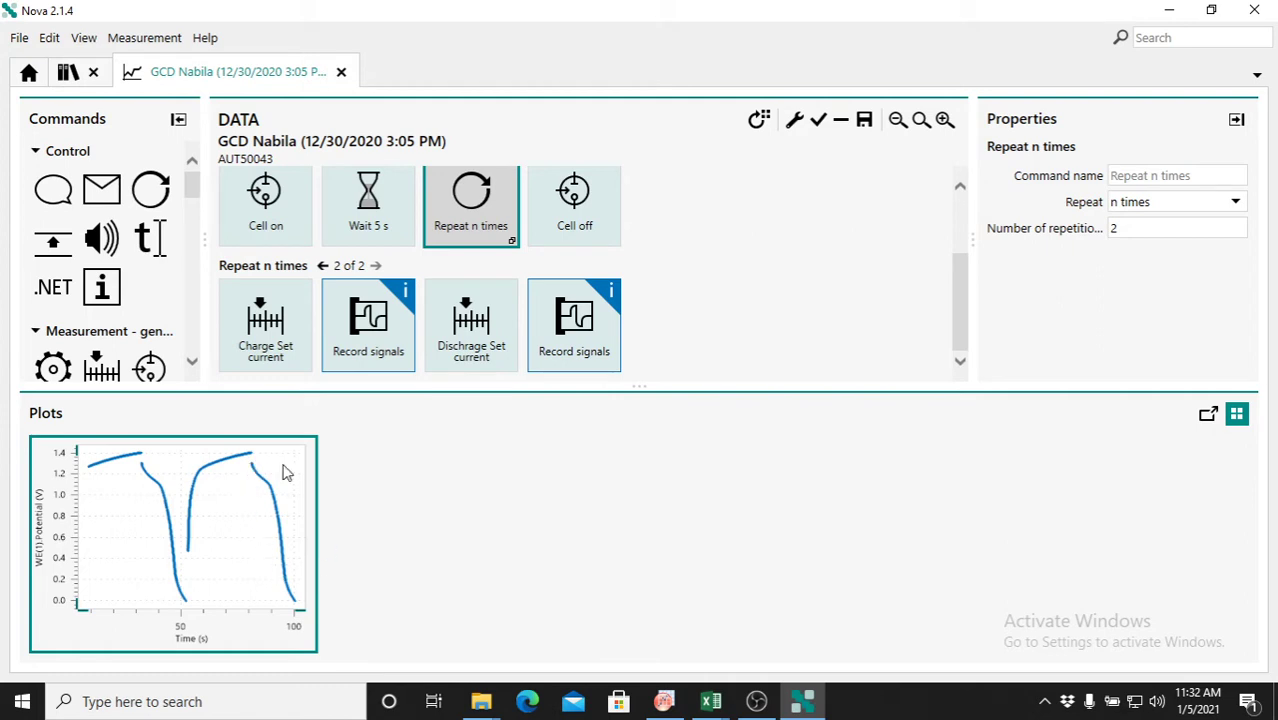
pyautogui.click(495, 328)
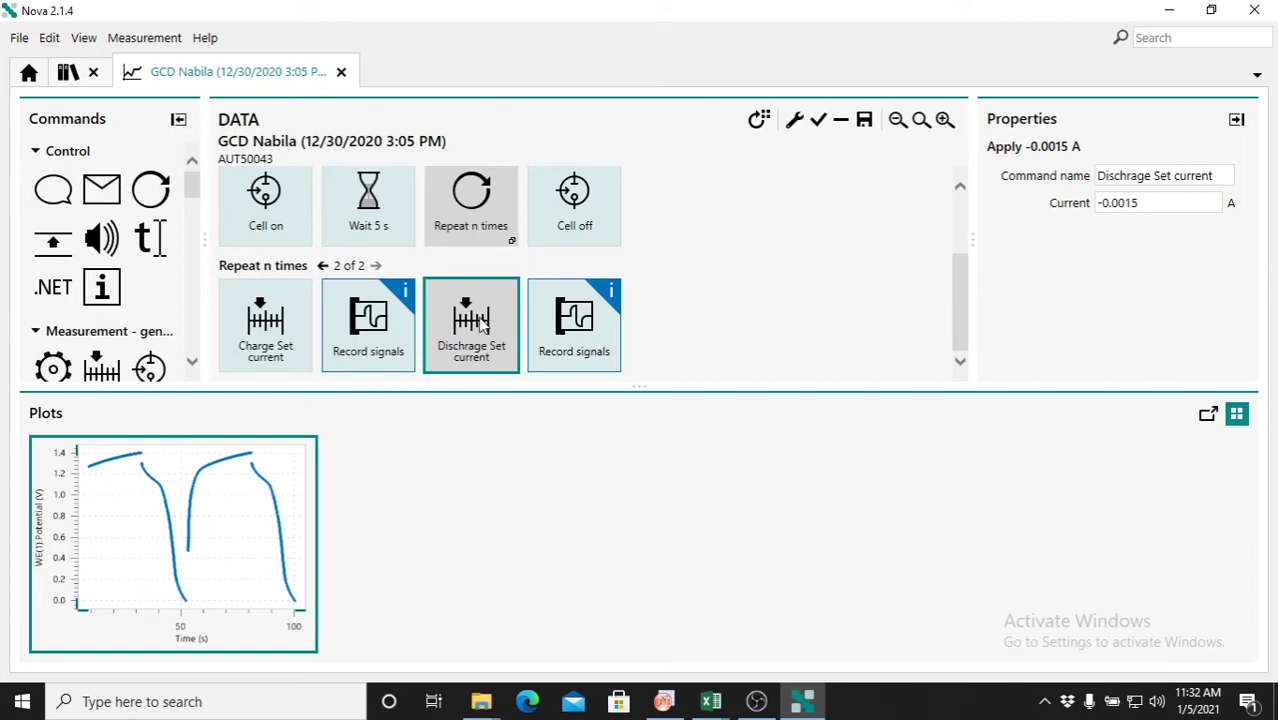
pyautogui.click(582, 320)
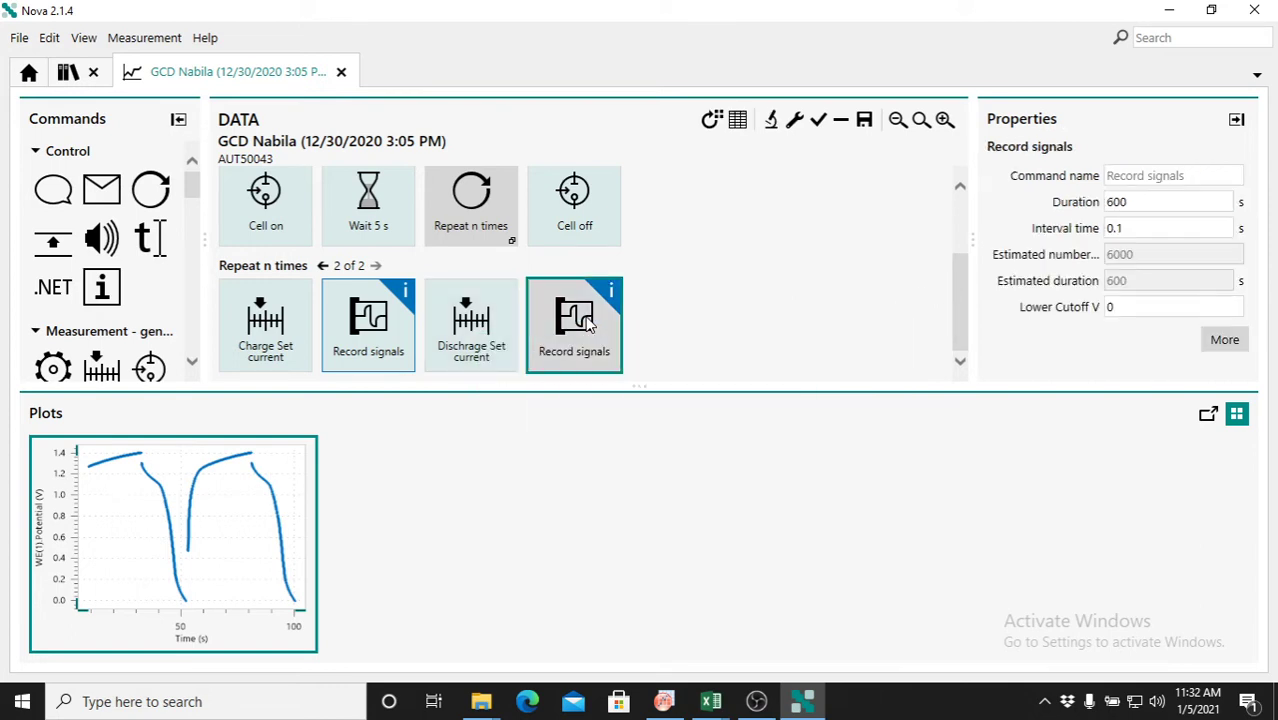
pyautogui.click(484, 335)
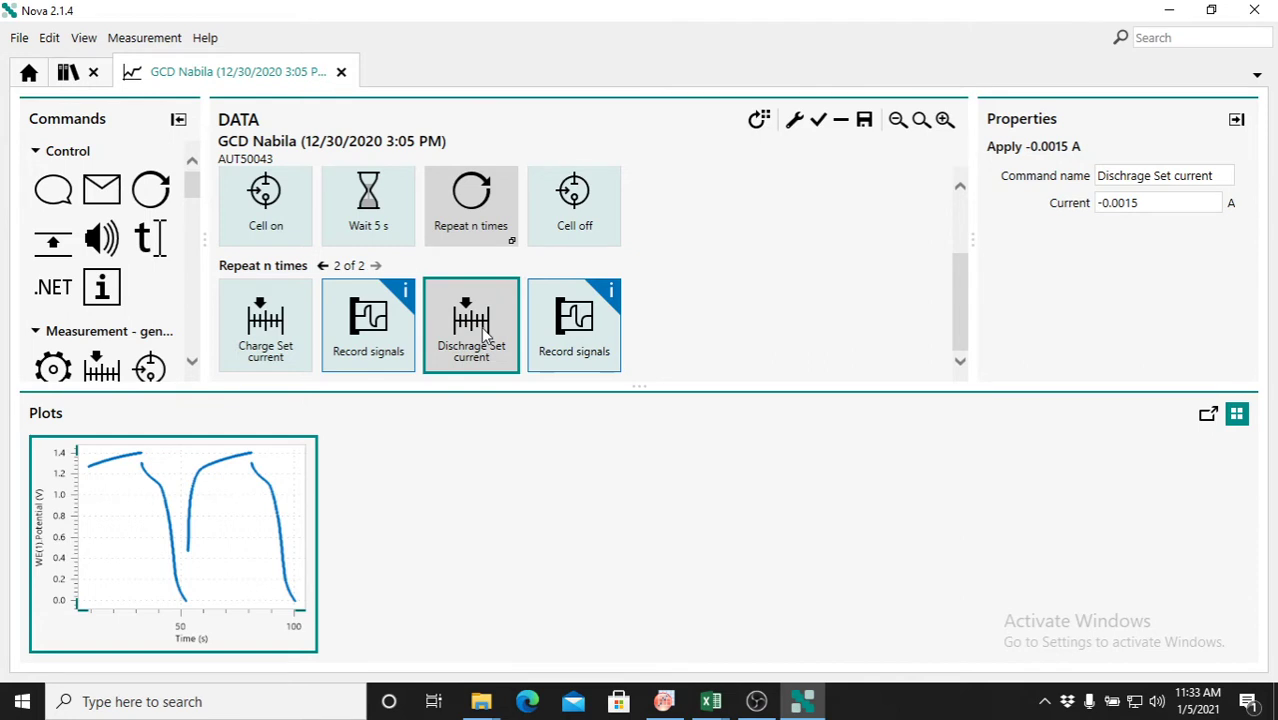
pyautogui.click(554, 333)
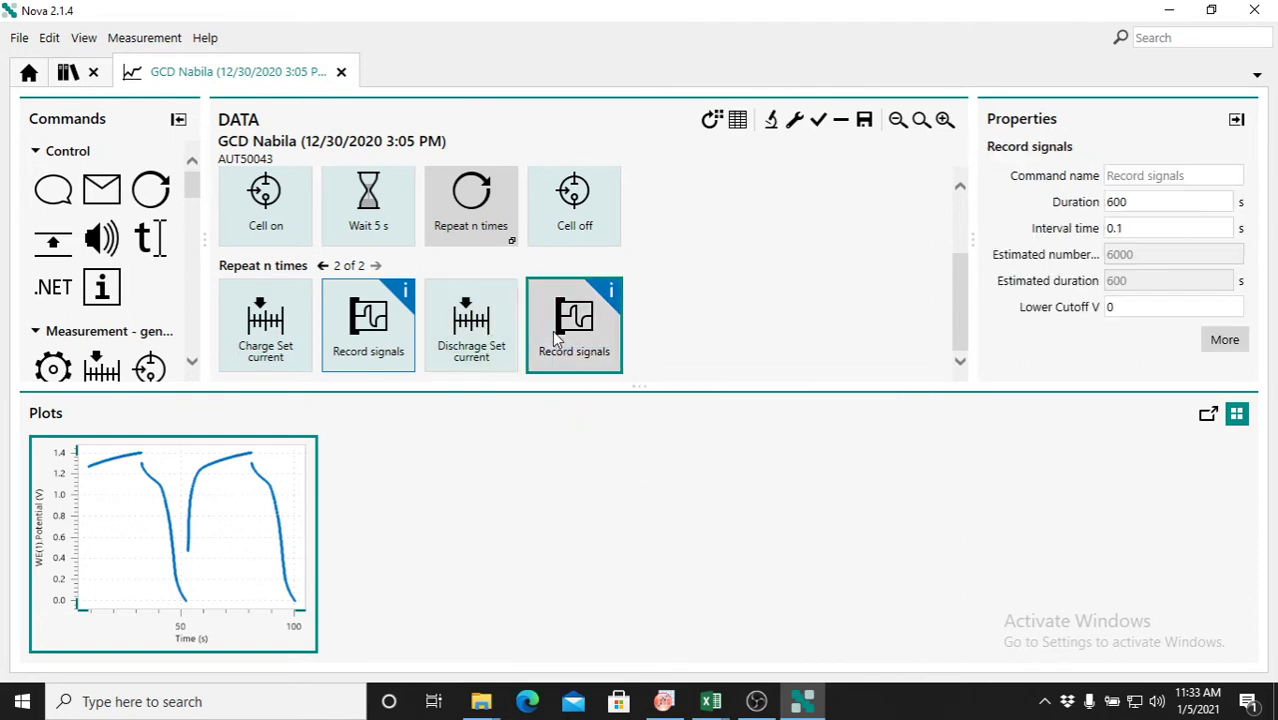
pyautogui.click(739, 120)
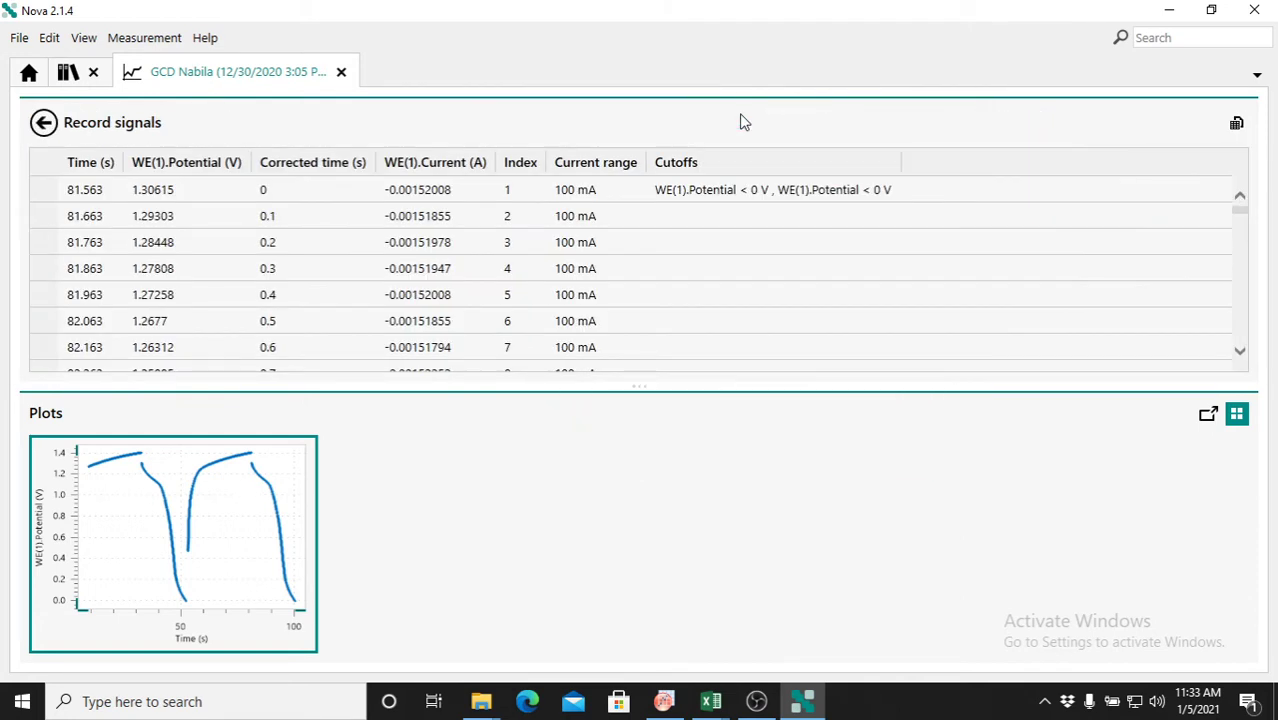
# - Compare the workbook's initial and final 1 A/g times with the first and last rows of Nova's discharge data, ending in the workbook
pyautogui.click(710, 703)
pyautogui.click(779, 624)
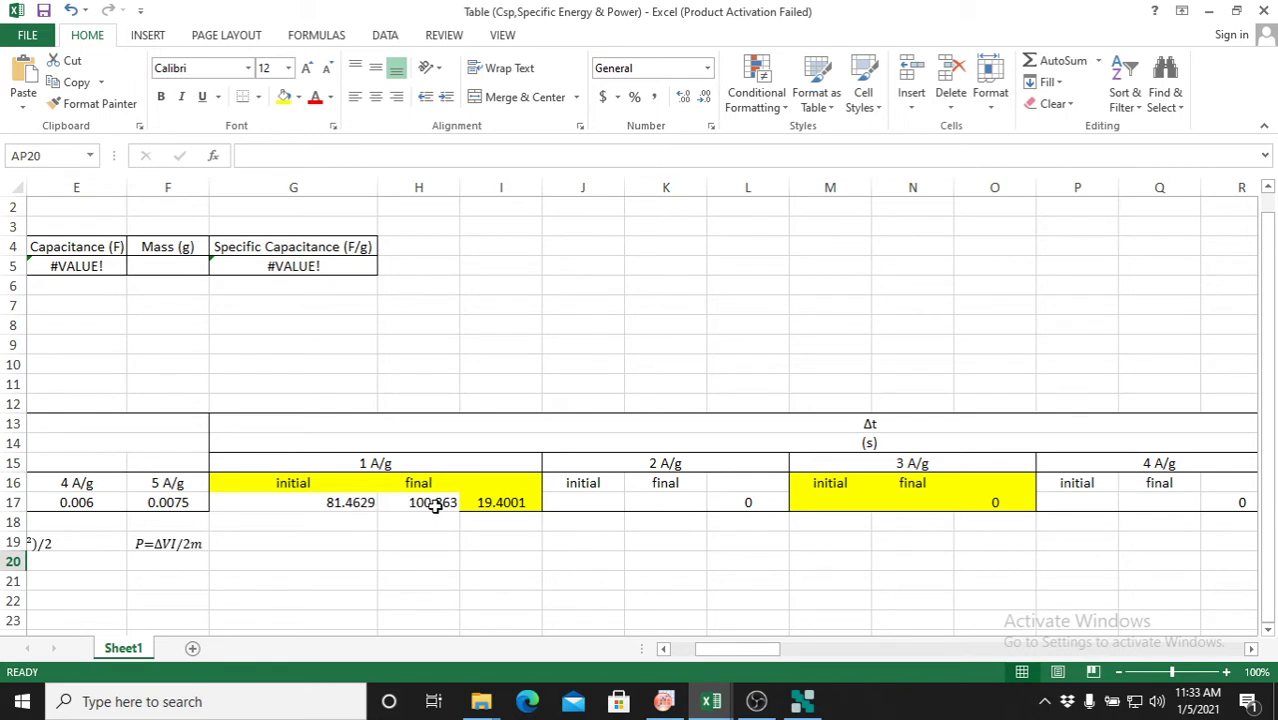
pyautogui.click(801, 701)
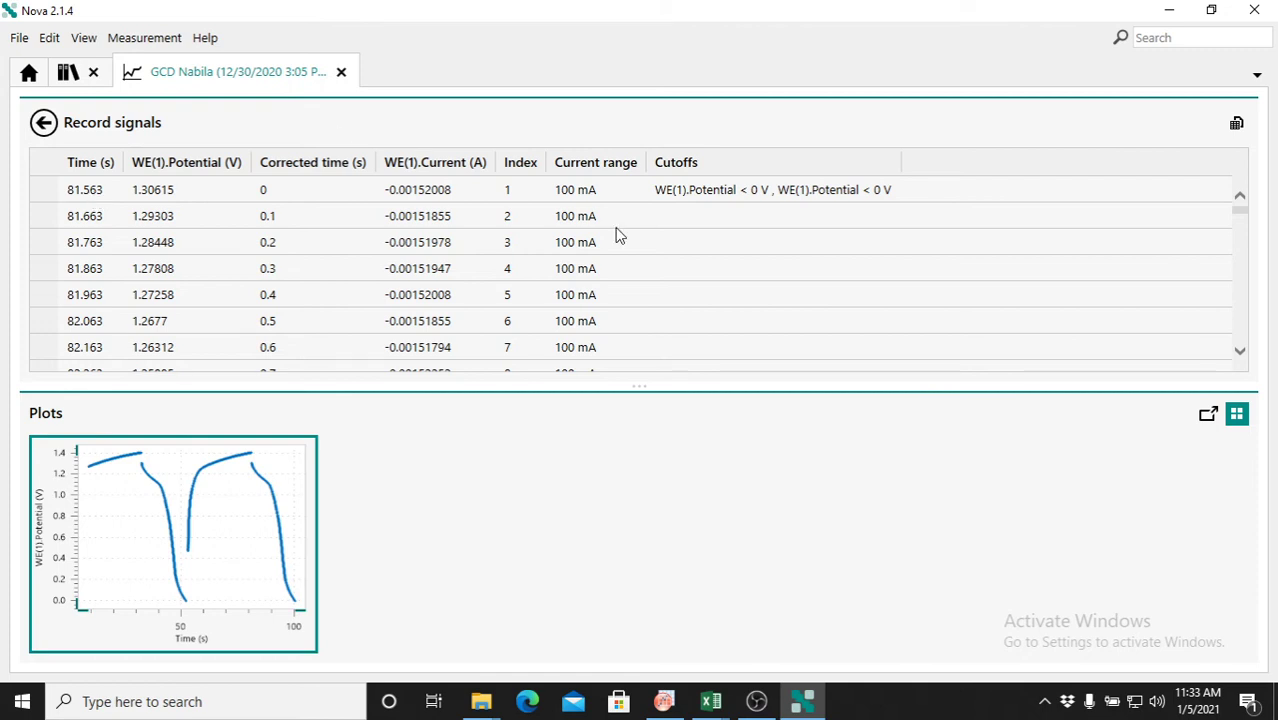
pyautogui.moveTo(1238, 207); pyautogui.dragTo(1212, 371)
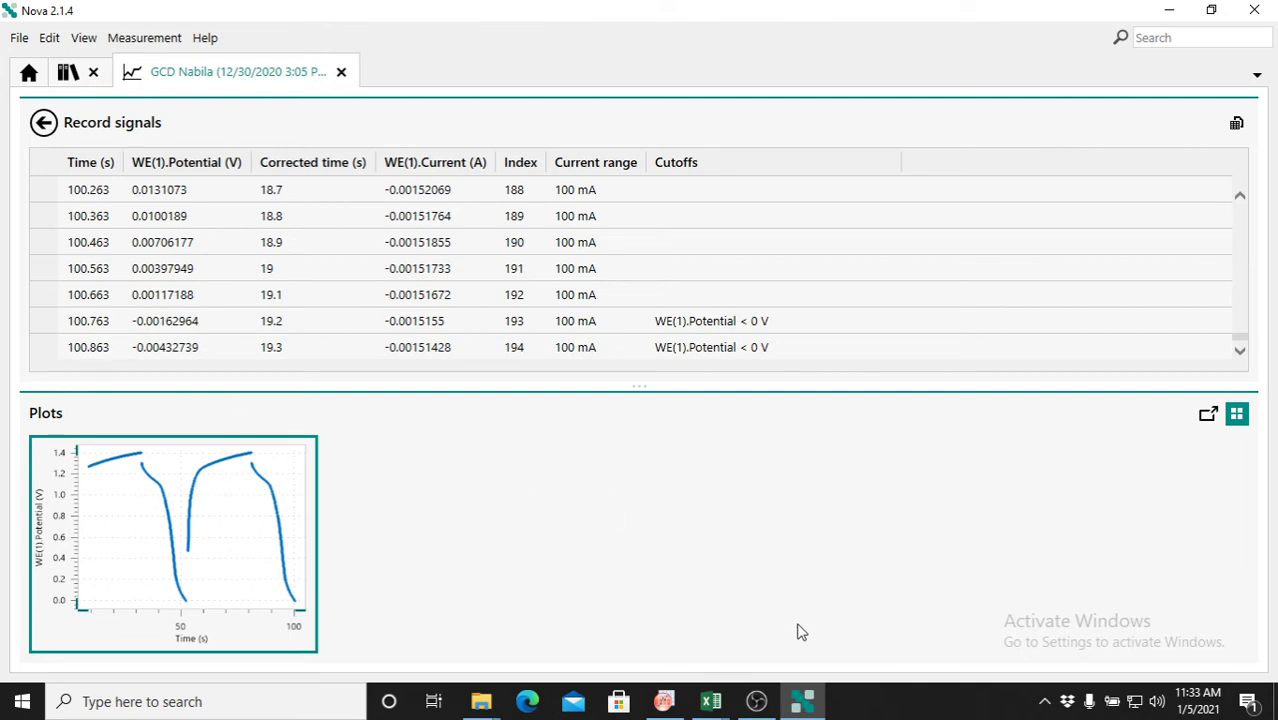
pyautogui.click(802, 703)
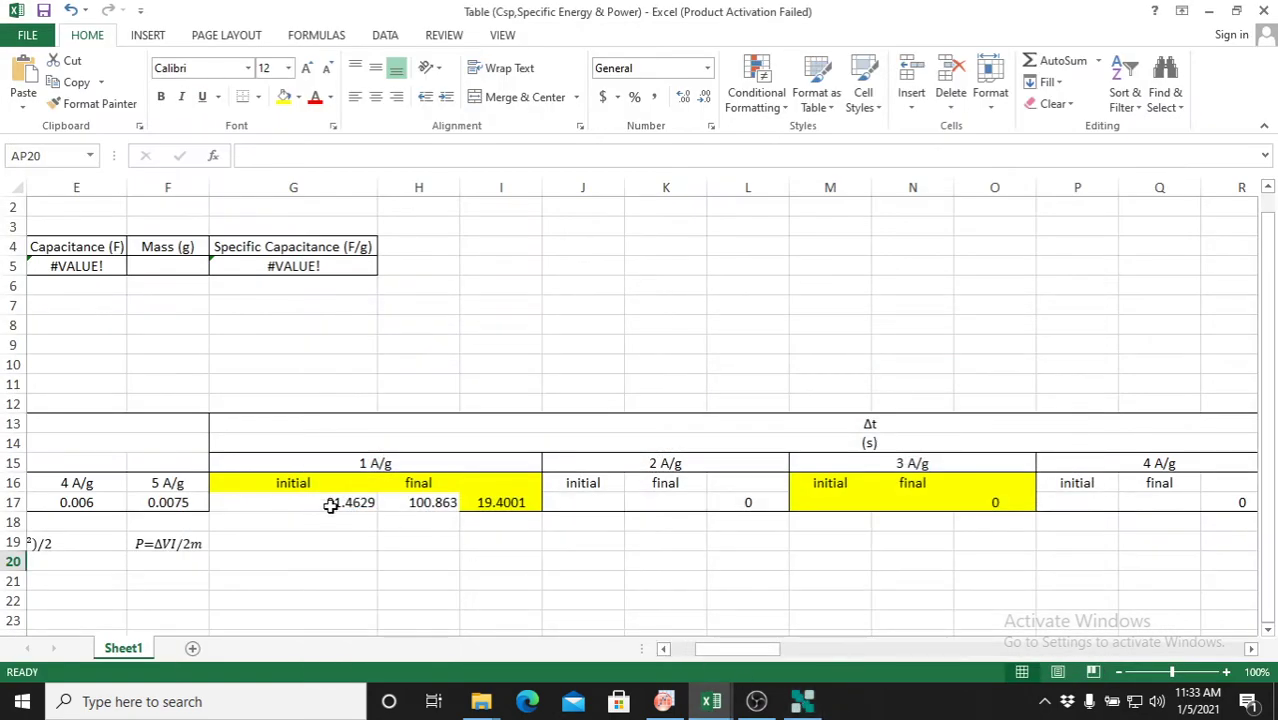
# - Inspect the 1 A/g Δt formulas in seconds (I17) and hours (V17), glancing back at Nova's discharge data in between
pyautogui.click(494, 505)
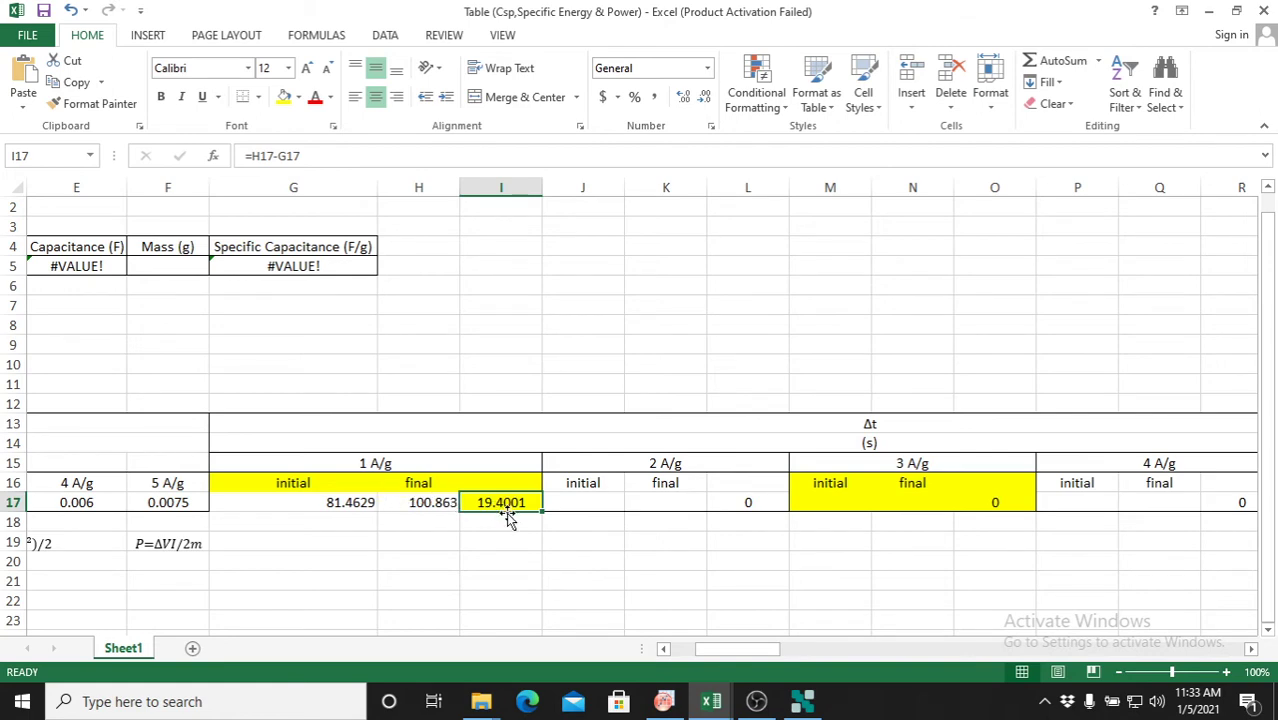
pyautogui.click(802, 701)
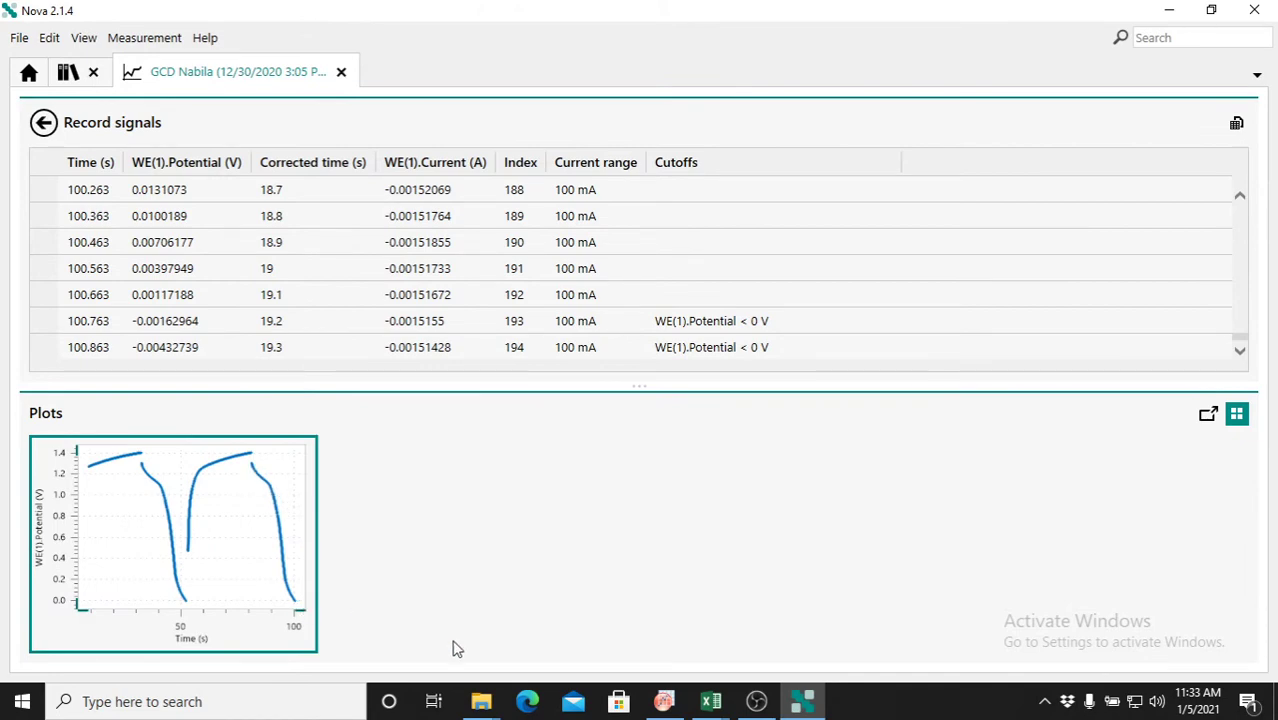
pyautogui.click(802, 701)
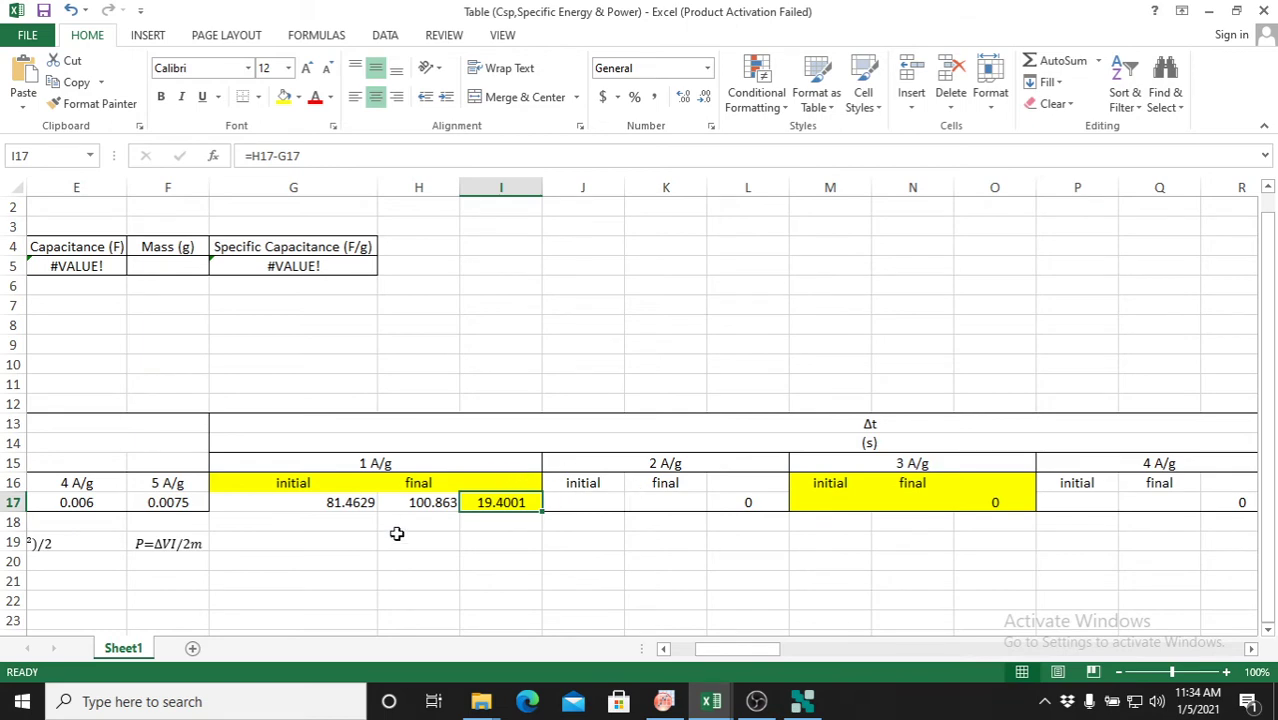
pyautogui.moveTo(729, 646); pyautogui.dragTo(821, 652)
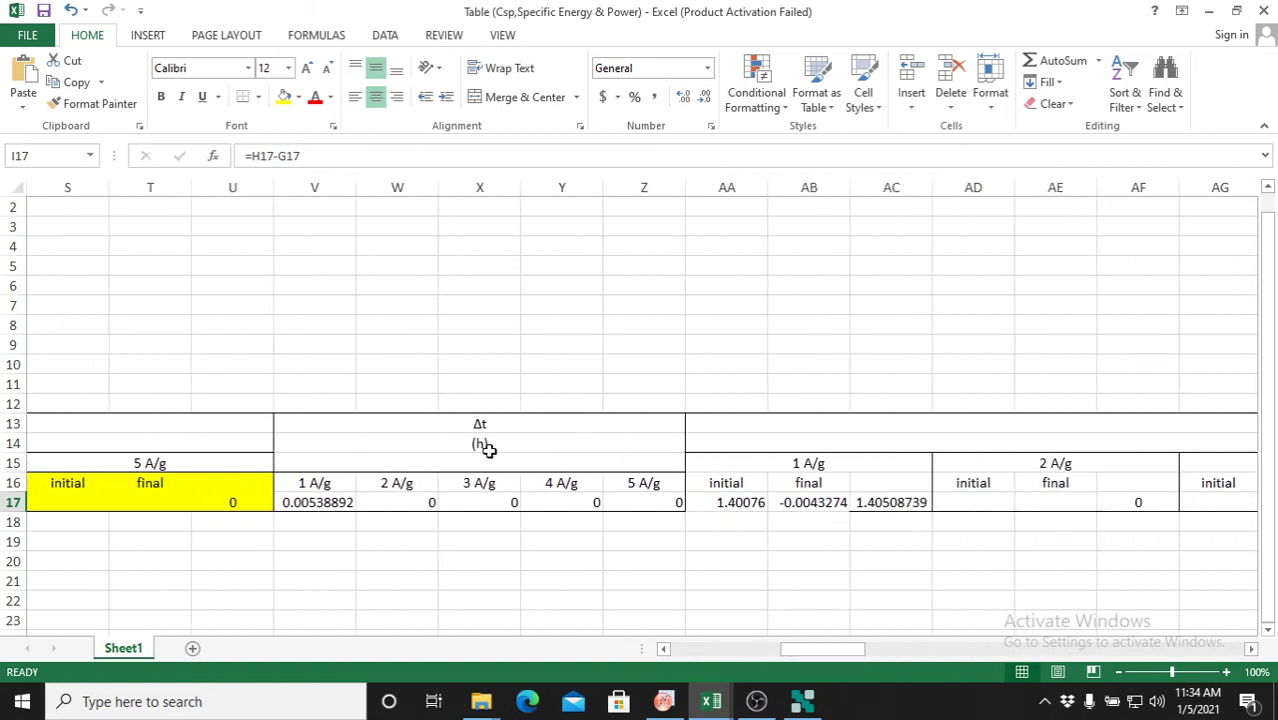
pyautogui.click(336, 502)
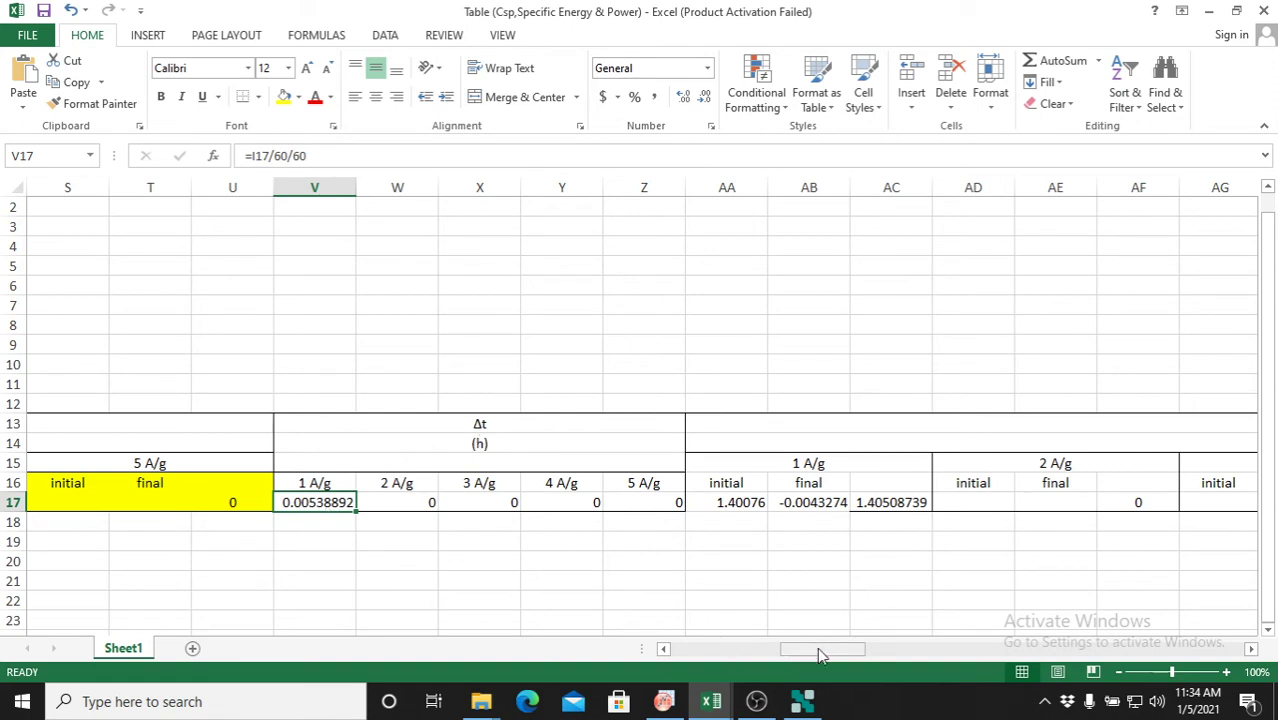
# - Compare the workbook's initial and final 1 A/g potentials under ΔV with the WE(1).Potential values at both ends of Nova's discharge data
pyautogui.moveTo(817, 647); pyautogui.dragTo(834, 647)
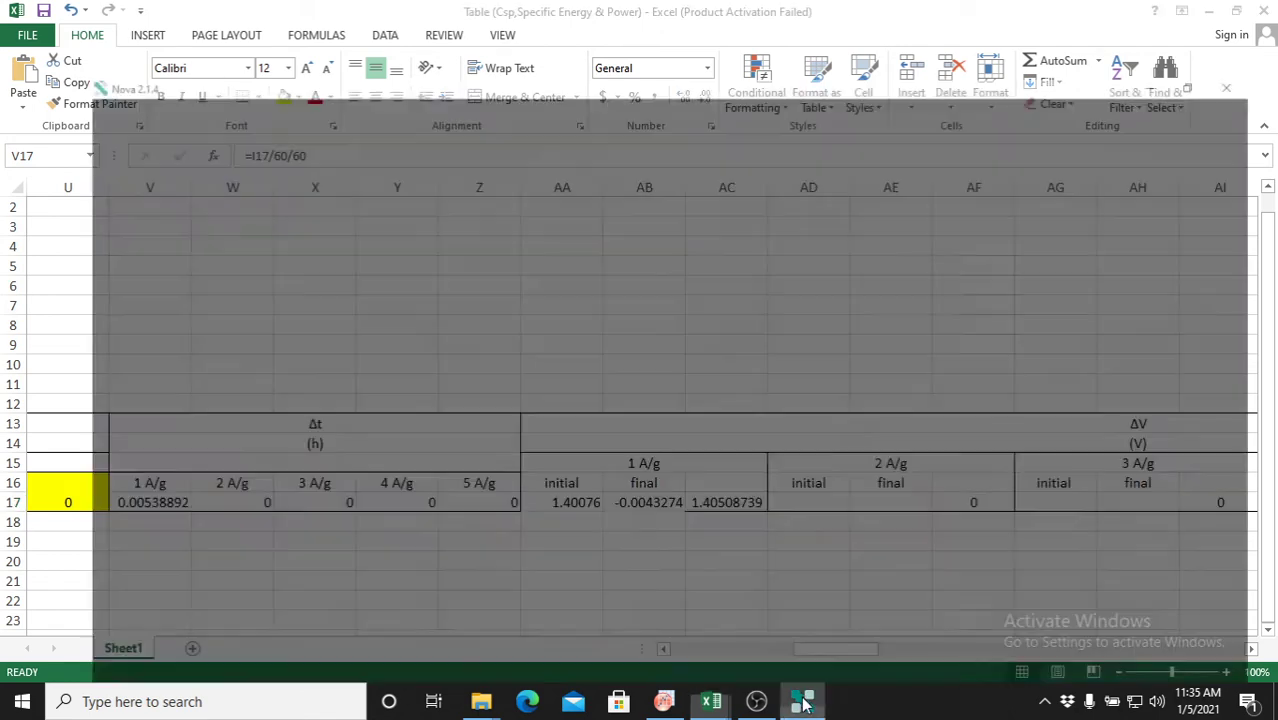
pyautogui.click(801, 701)
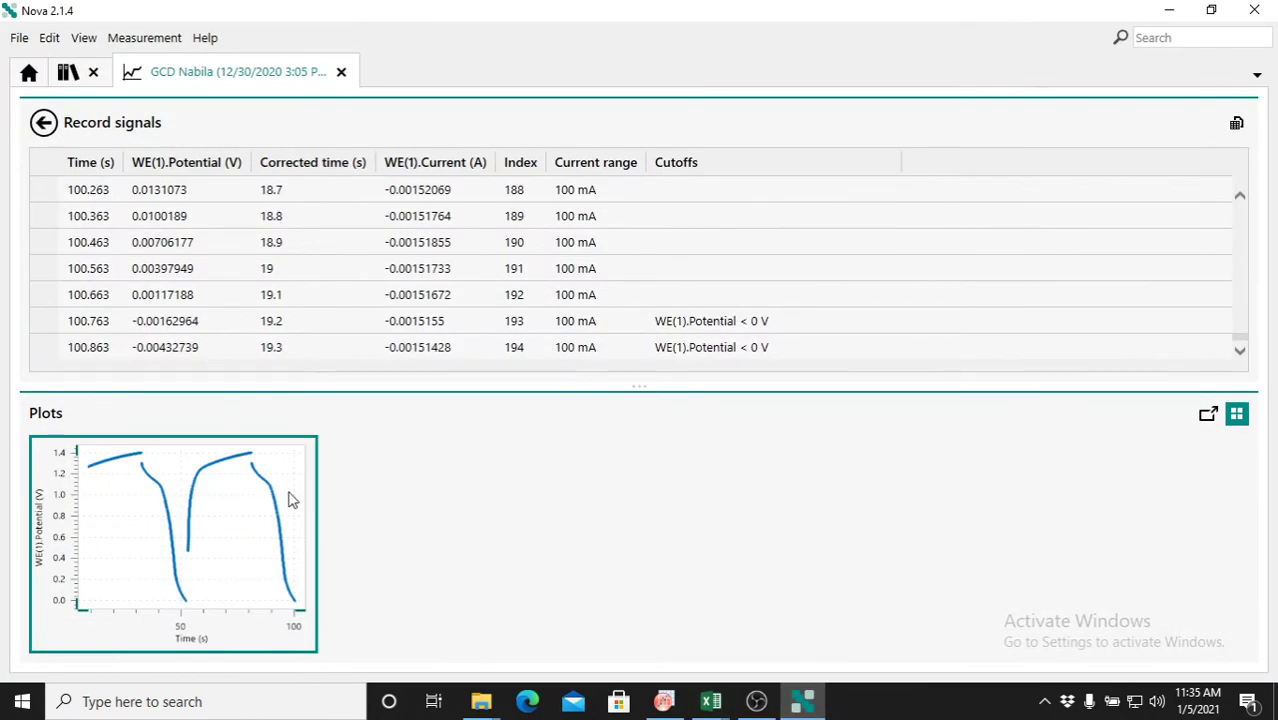
pyautogui.click(184, 192)
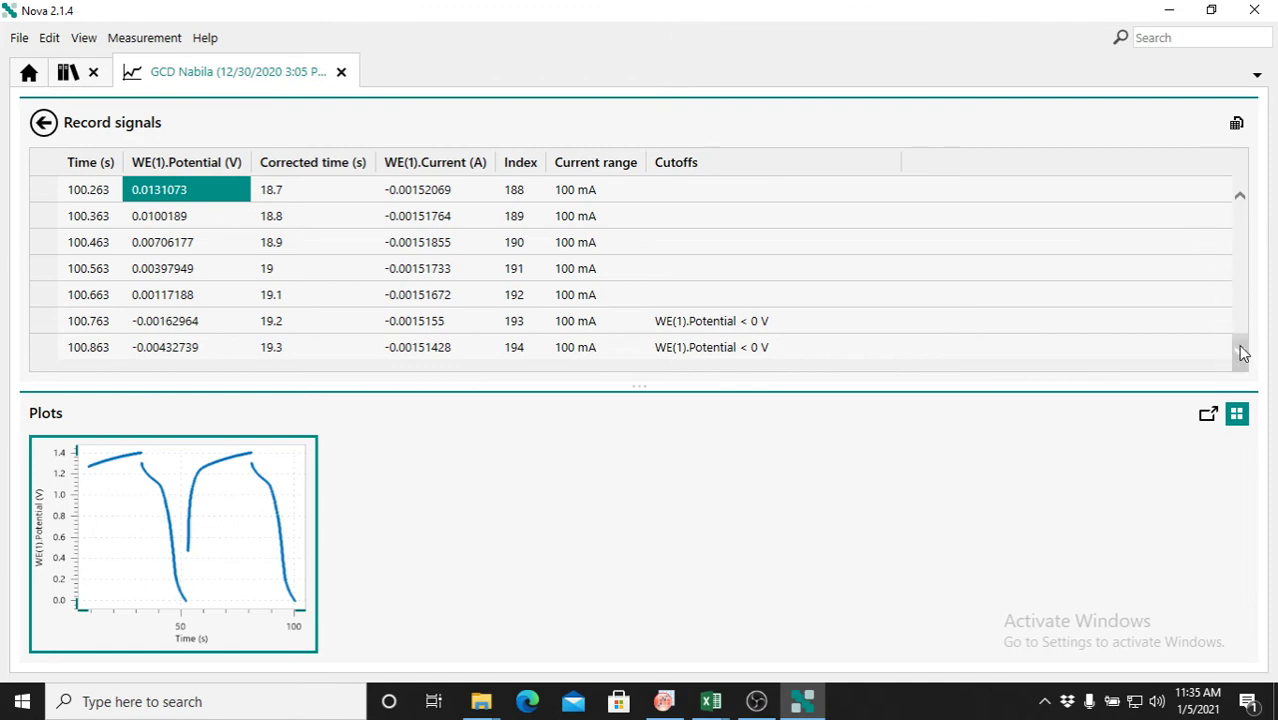
pyautogui.scroll(1, 1243, 330)
pyautogui.moveTo(1243, 330); pyautogui.dragTo(1238, 194)
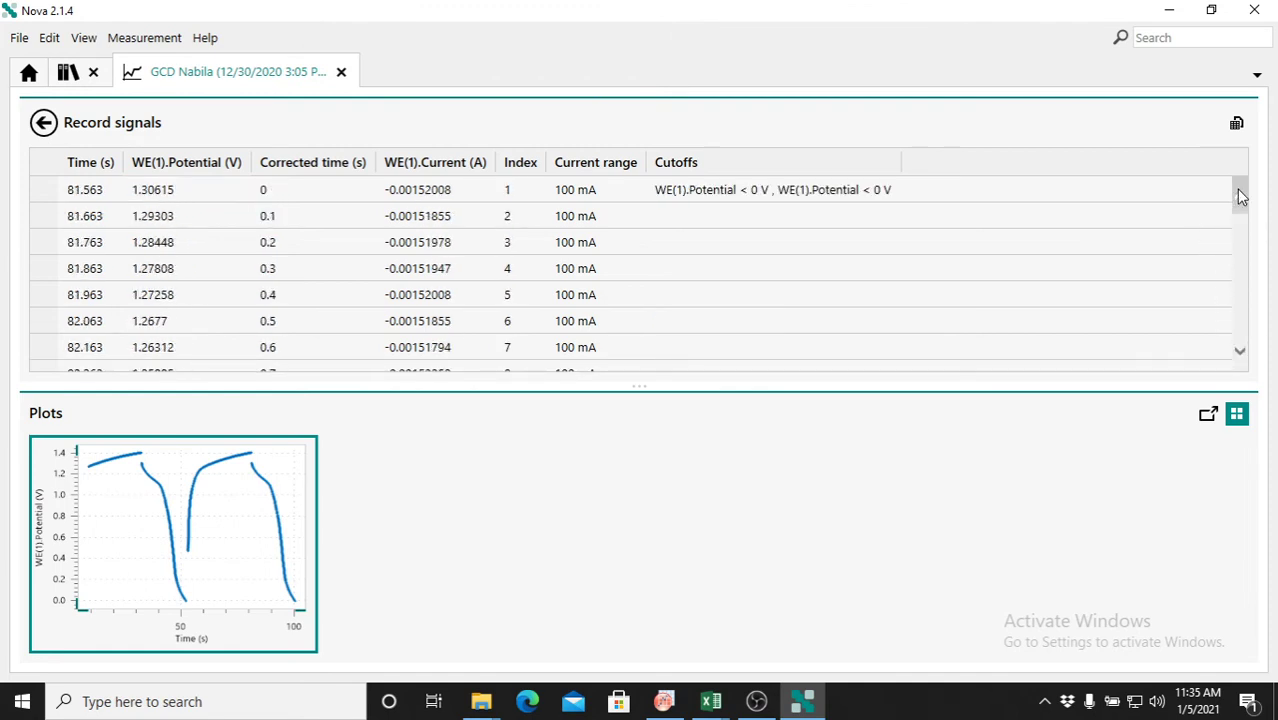
pyautogui.click(198, 190)
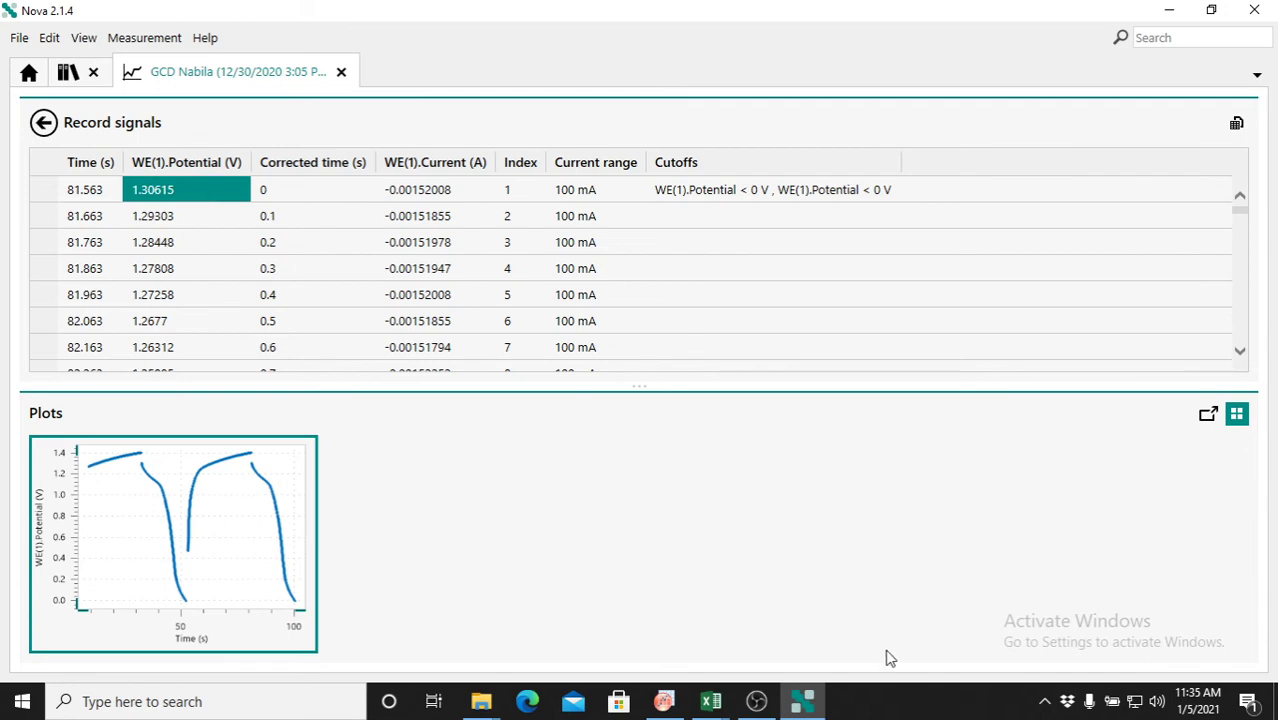
pyautogui.click(805, 704)
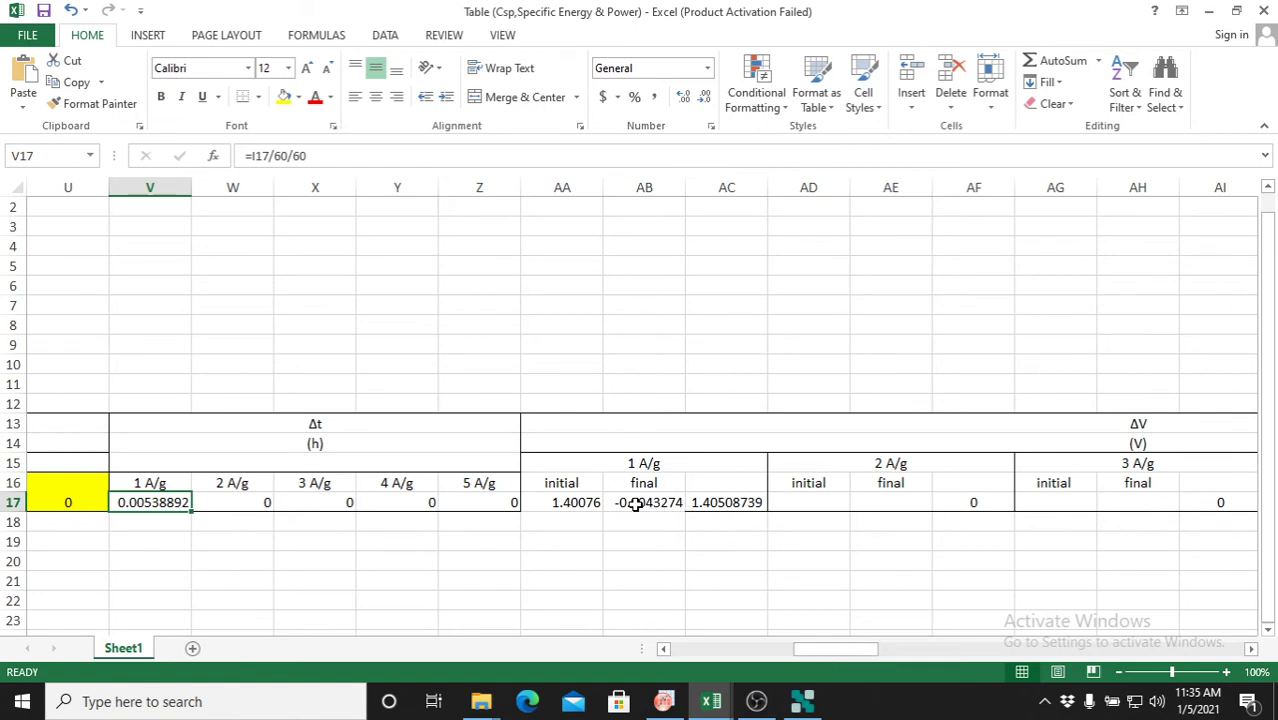
pyautogui.click(802, 701)
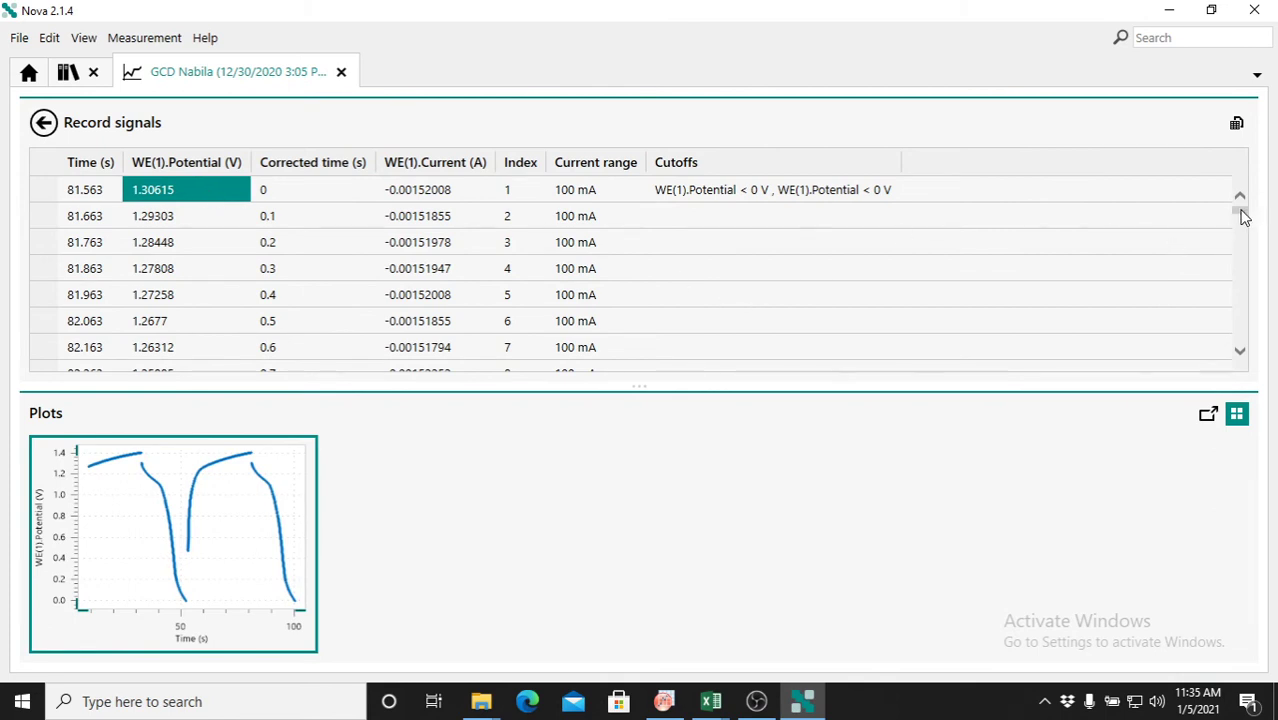
pyautogui.moveTo(1243, 217); pyautogui.dragTo(1231, 355)
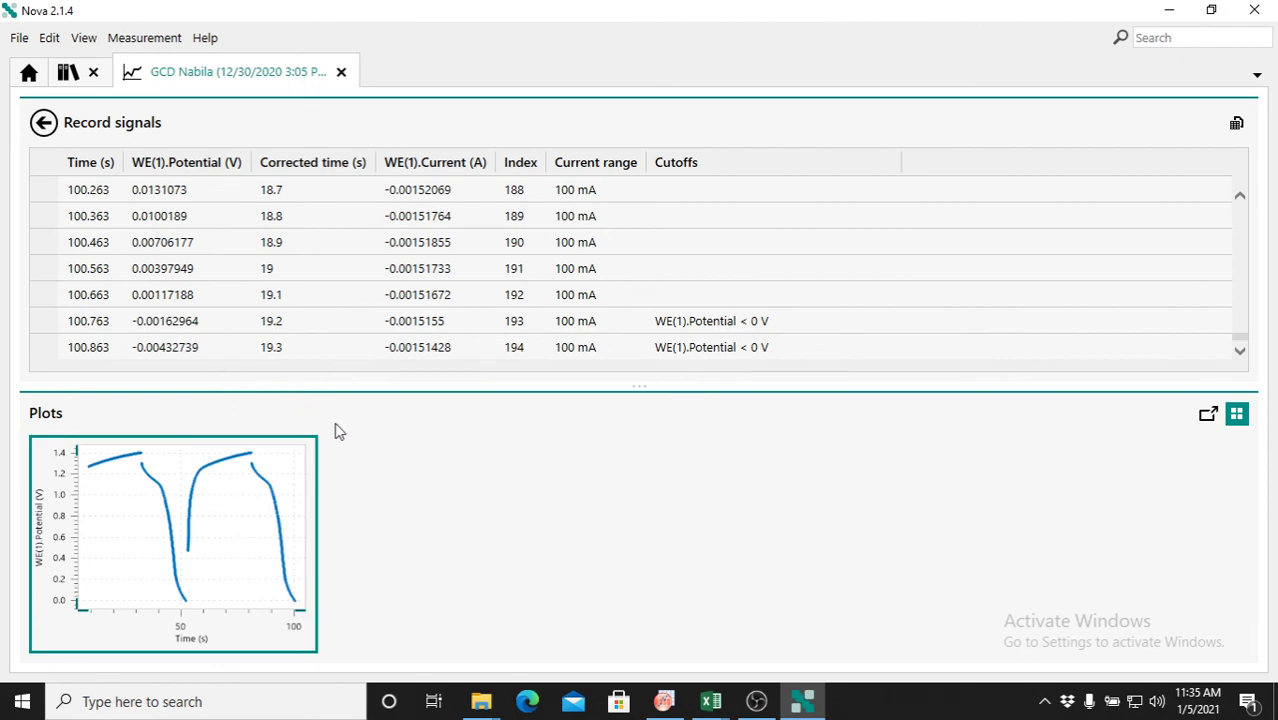
# - Return to the Excel workbook and inspect the active mass and the 1 A/g I*Δt formula in A/s (AQ17)
pyautogui.click(803, 703)
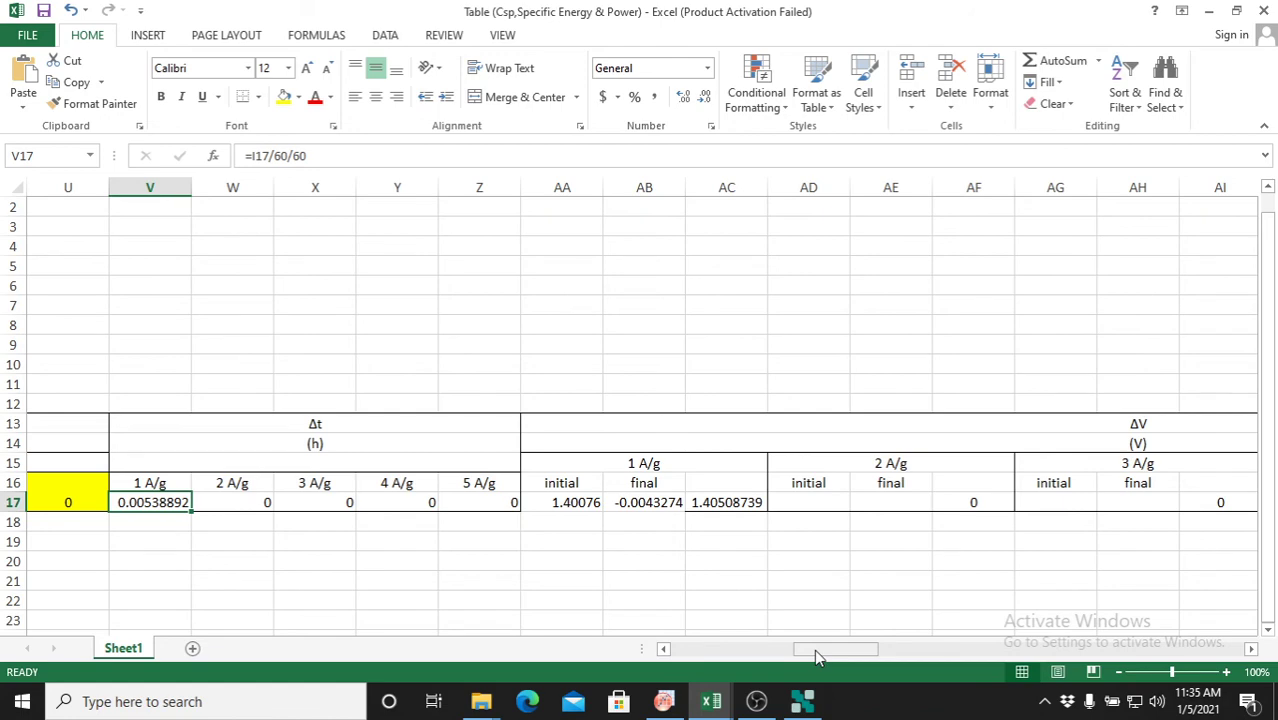
pyautogui.moveTo(814, 649); pyautogui.dragTo(912, 651)
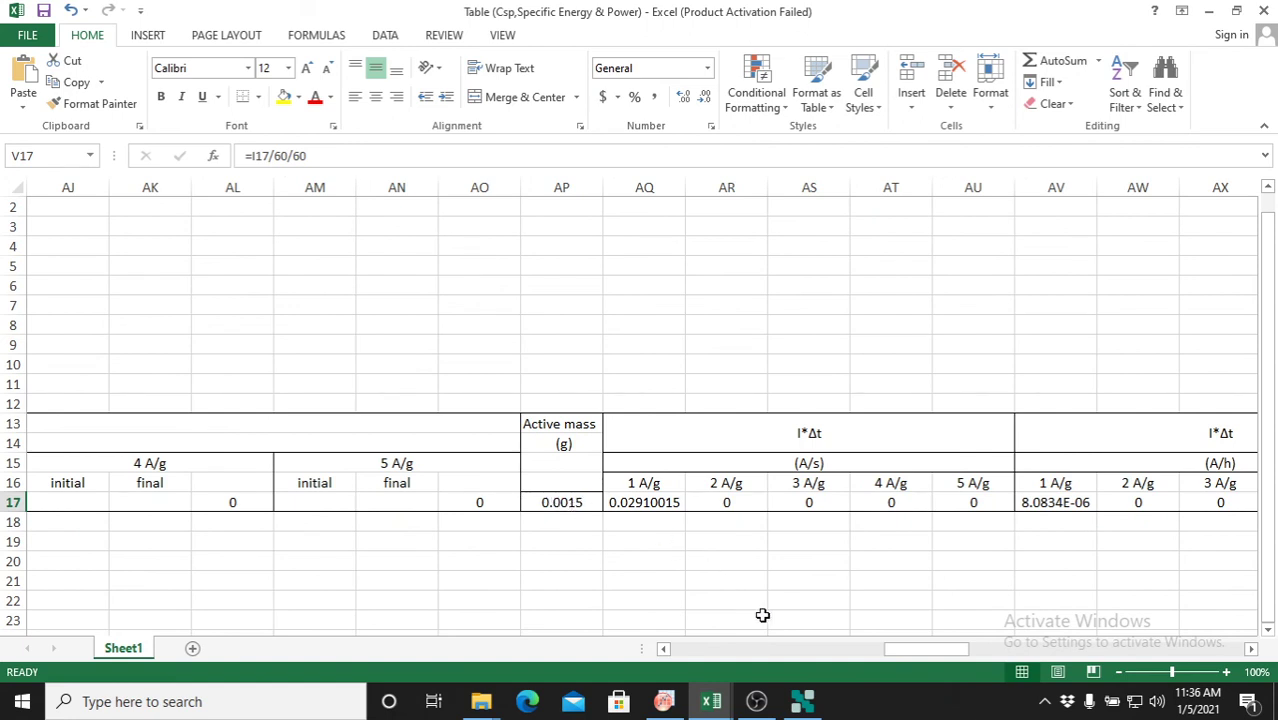
pyautogui.moveTo(926, 658); pyautogui.dragTo(942, 652)
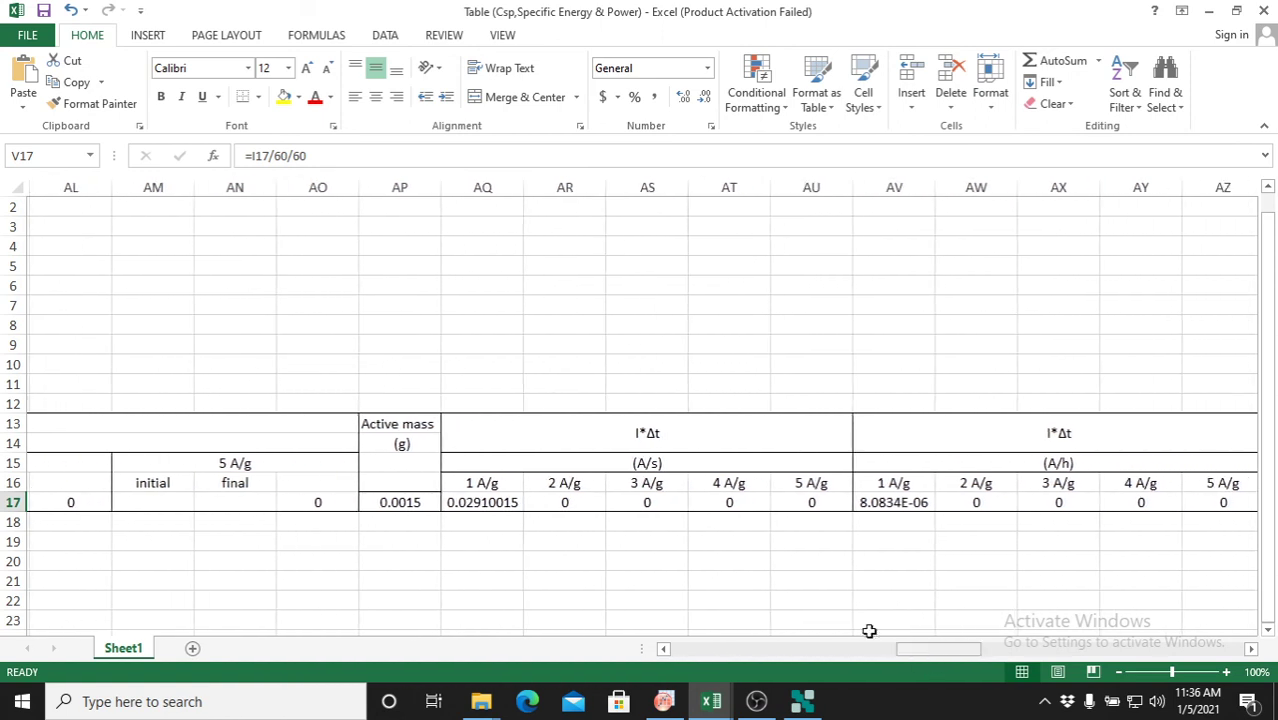
pyautogui.click(480, 506)
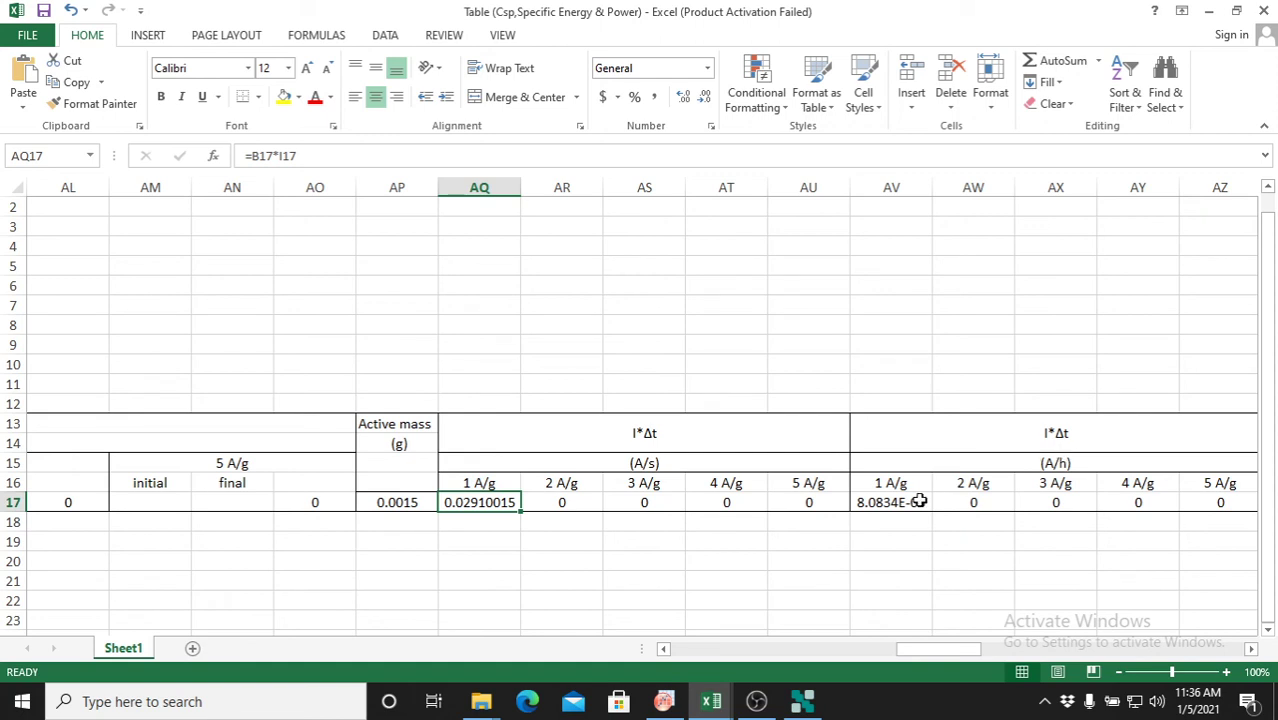
# - Review the ΔV*m columns in g and kg, and inspect the 1 A/g specific capacitance formula in F/g (BK17)
pyautogui.moveTo(924, 652); pyautogui.dragTo(984, 650)
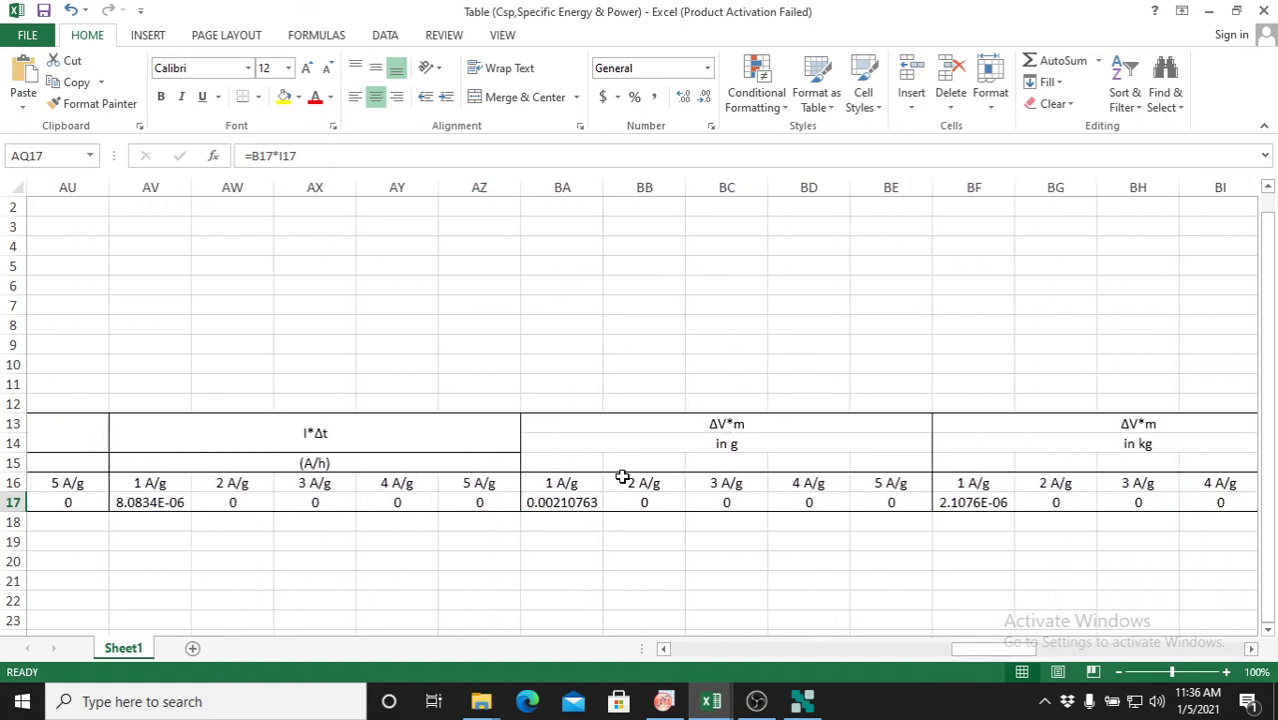
pyautogui.moveTo(971, 652); pyautogui.dragTo(998, 652)
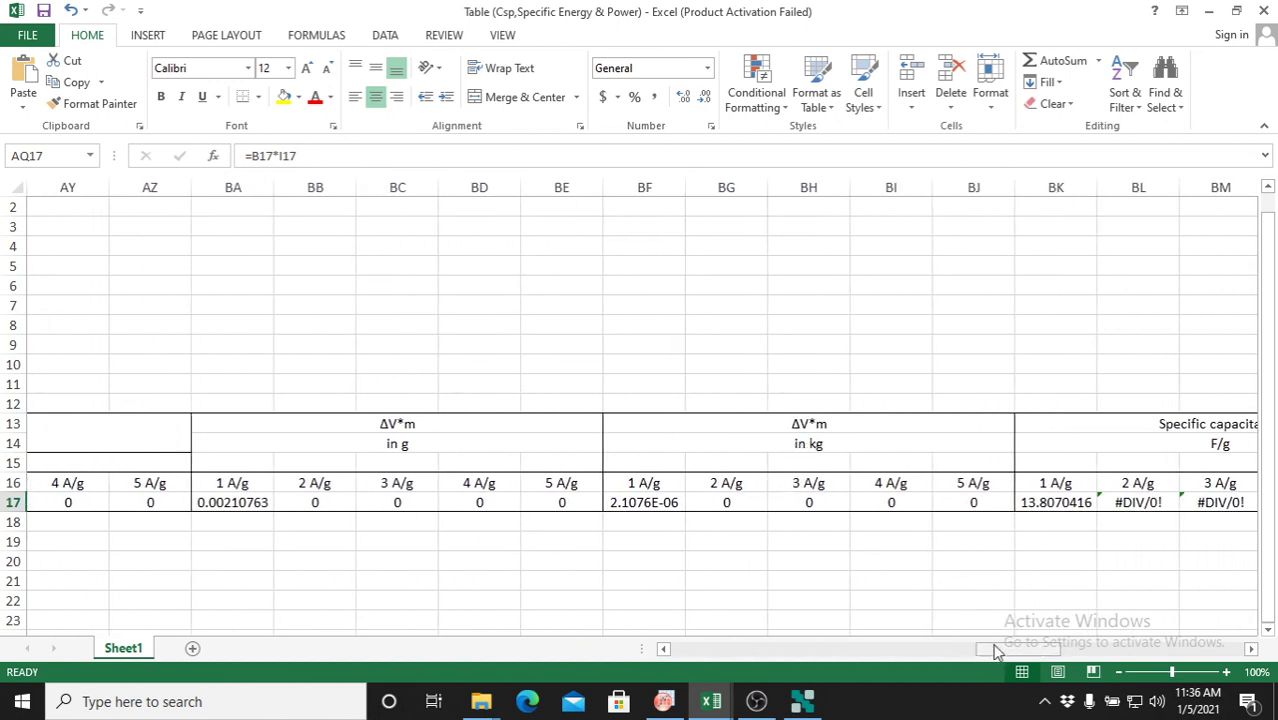
pyautogui.moveTo(996, 653); pyautogui.dragTo(1042, 652)
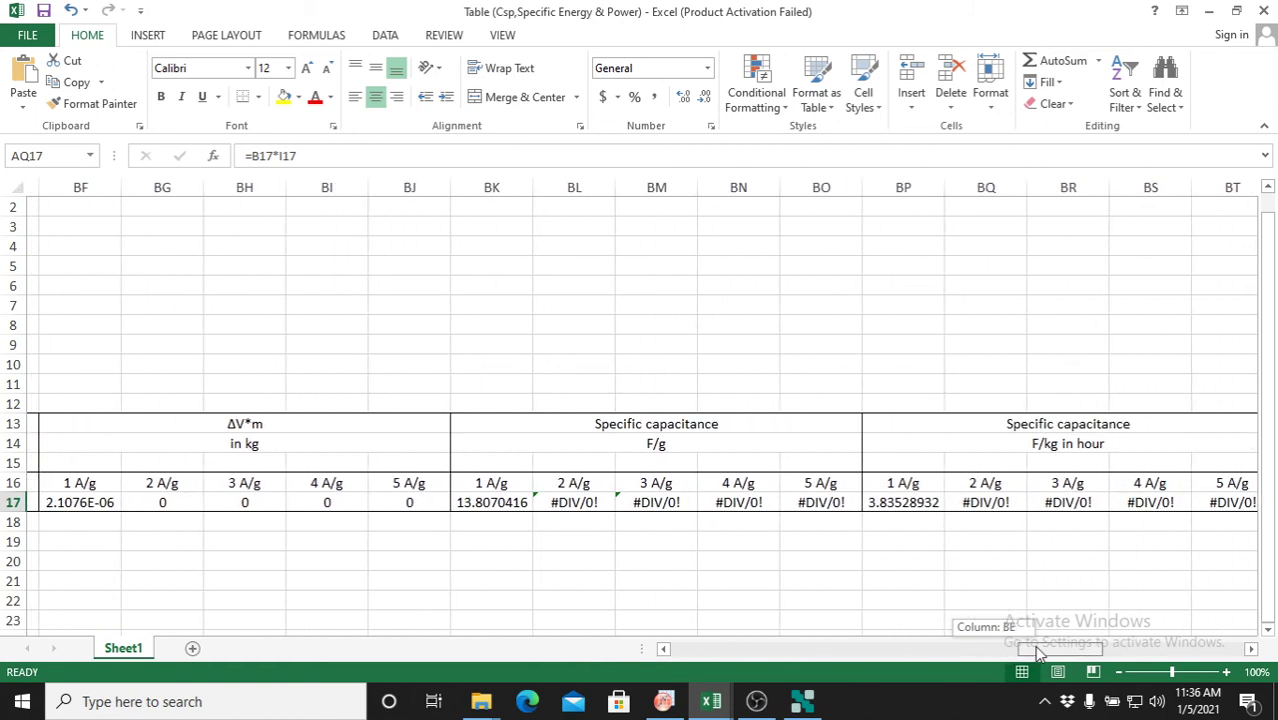
pyautogui.click(506, 502)
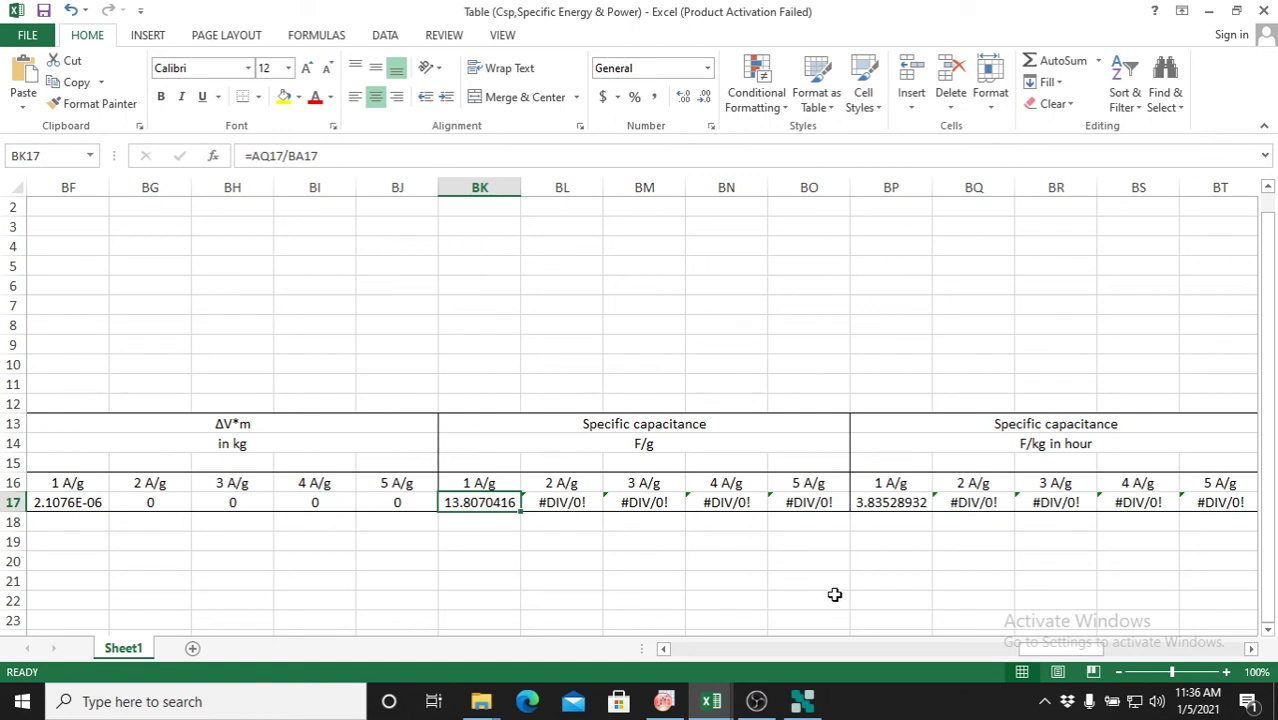
# - Review the Specific Energy, ΔV*I, m, 2m and Specific Power columns, ending back at Nova's discharge data
pyautogui.moveTo(1052, 654); pyautogui.dragTo(1184, 631)
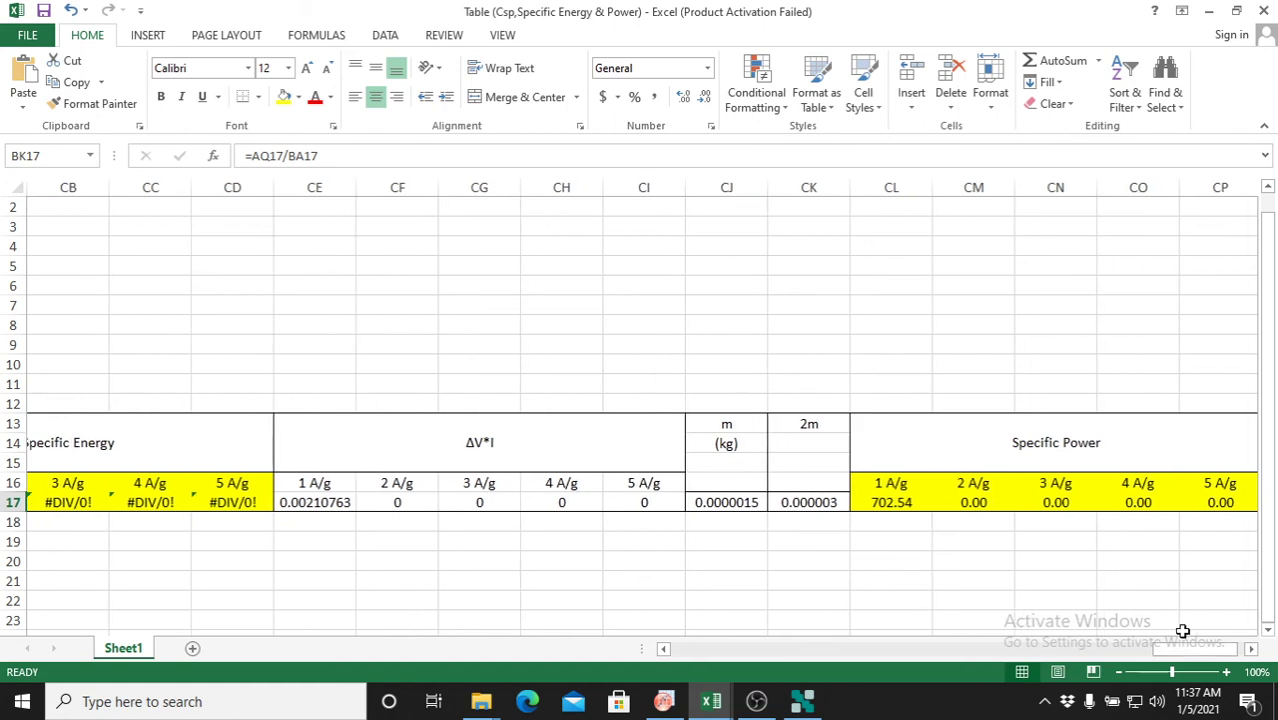
pyautogui.click(810, 703)
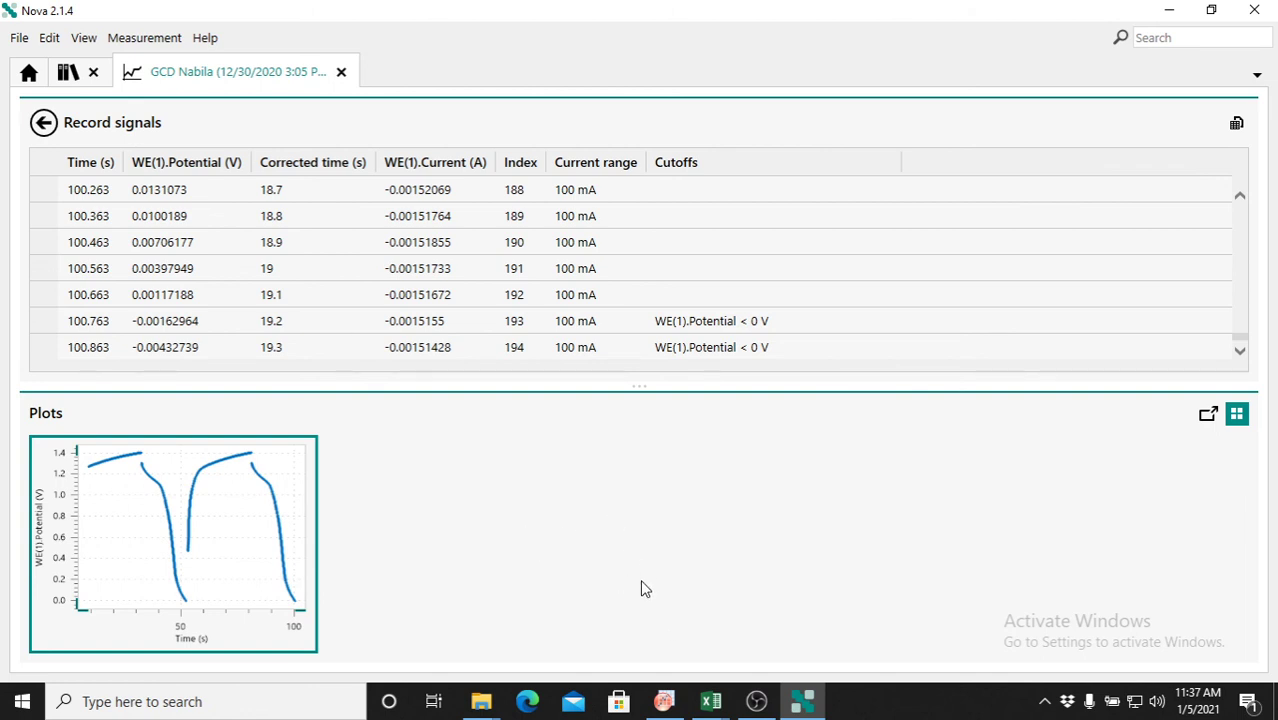
pyautogui.click(758, 704)
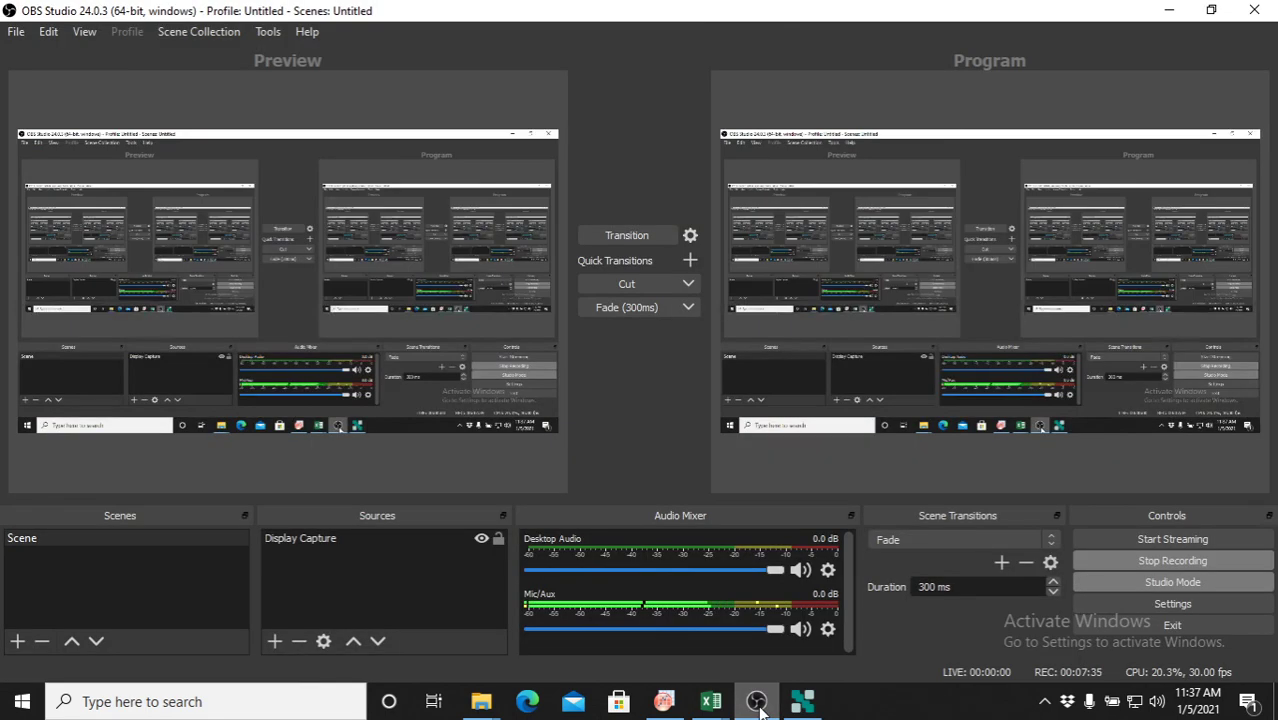
pyautogui.click(1149, 564)
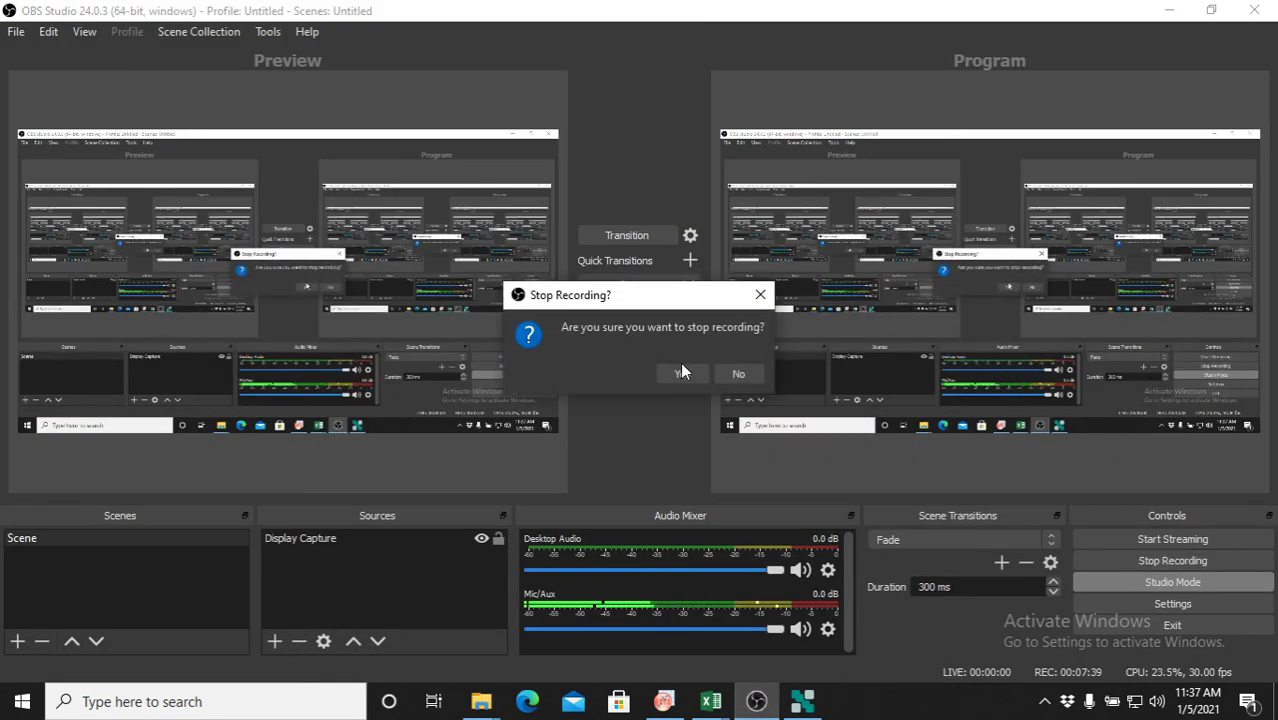